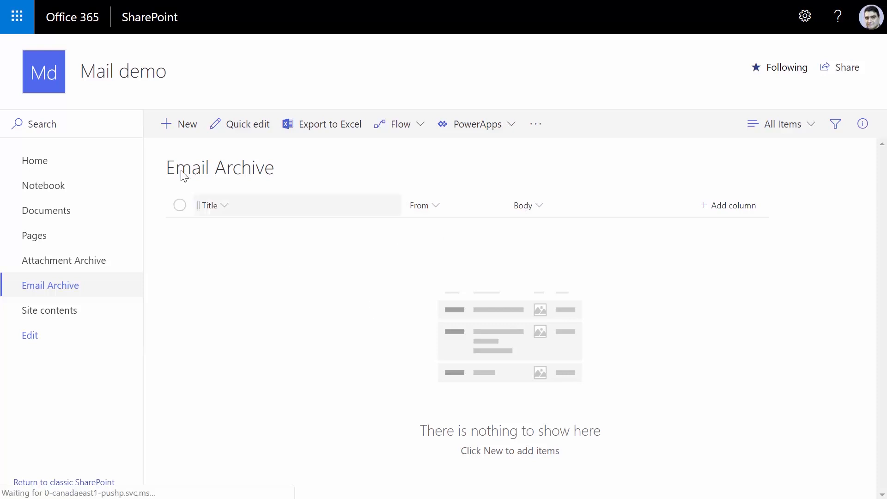
click(196, 128)
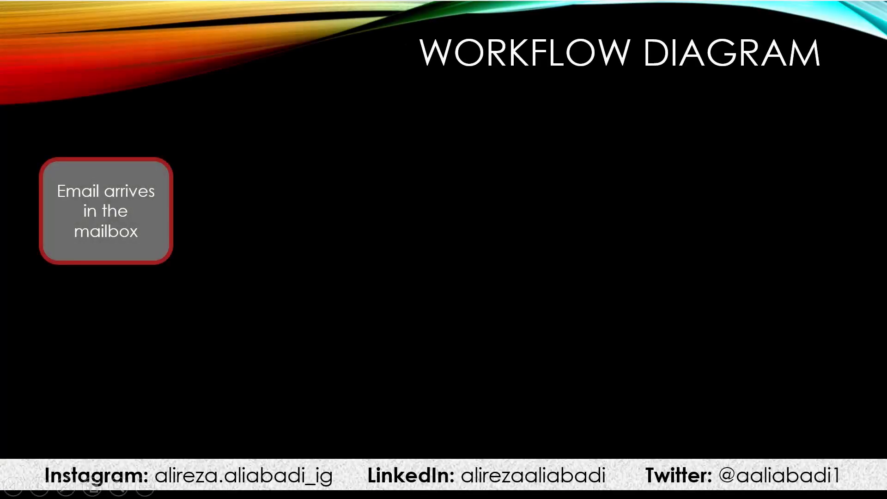
click(127, 278)
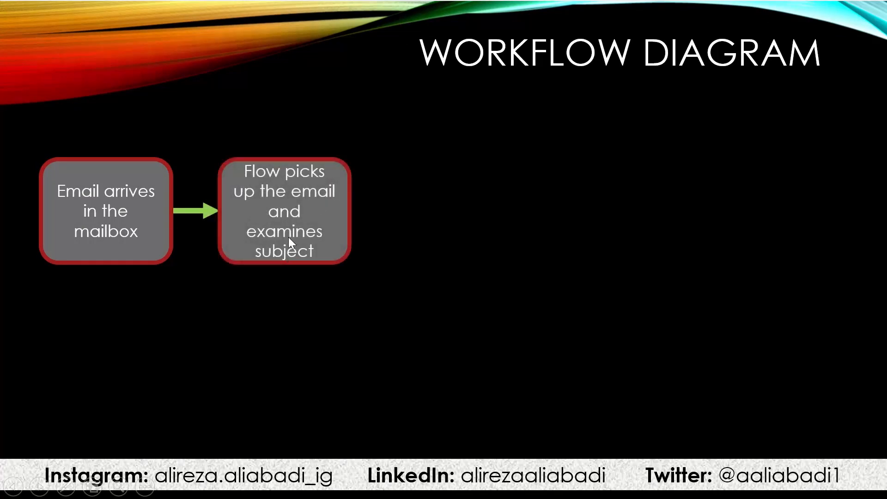
click(276, 251)
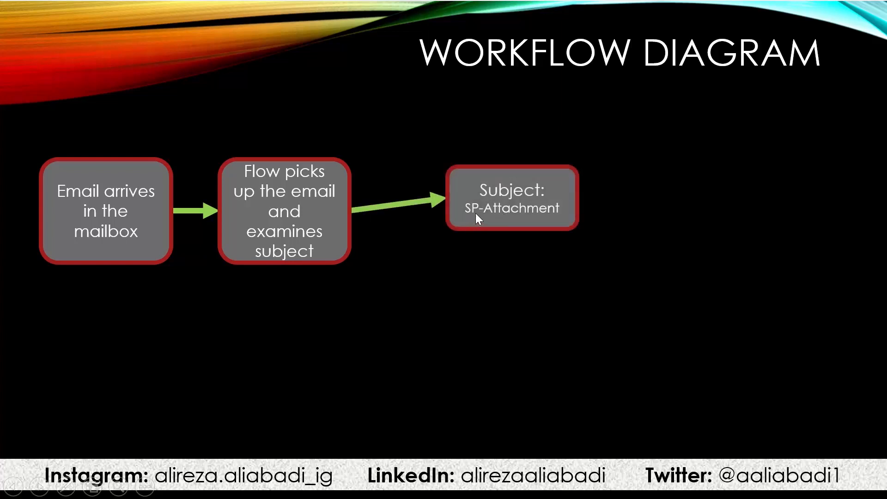
click(541, 217)
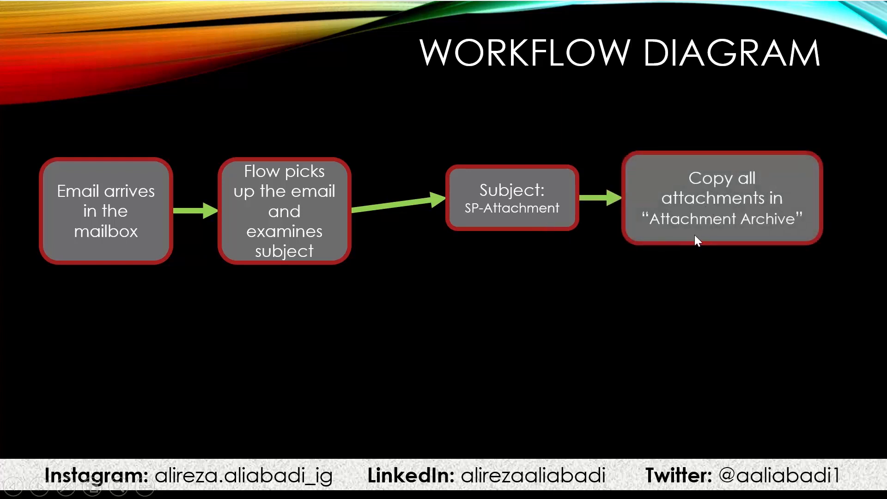
click(561, 298)
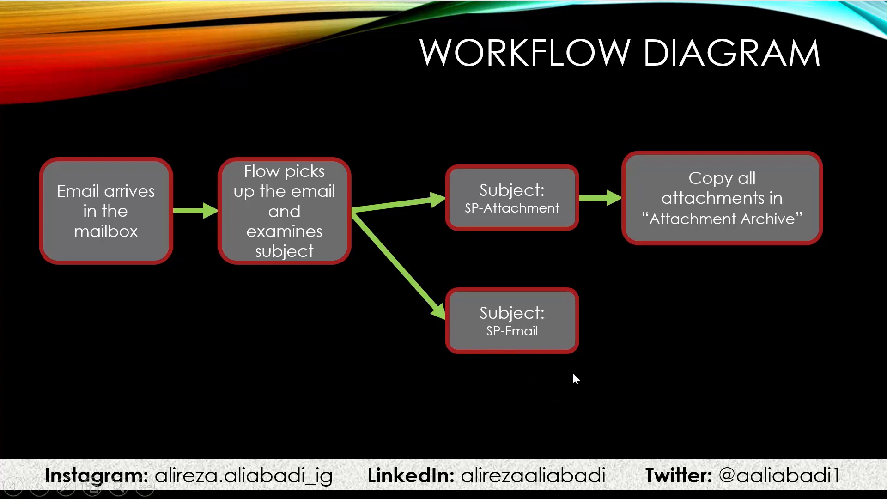
click(586, 370)
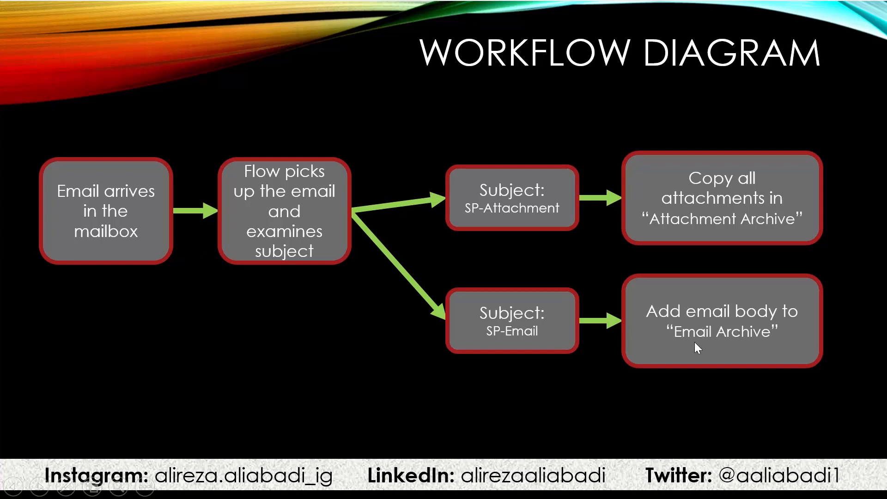
click(751, 349)
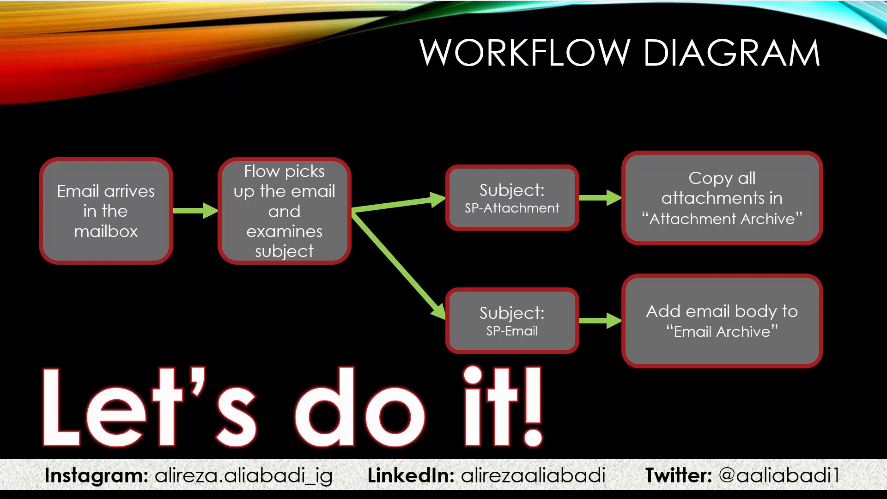
click(124, 409)
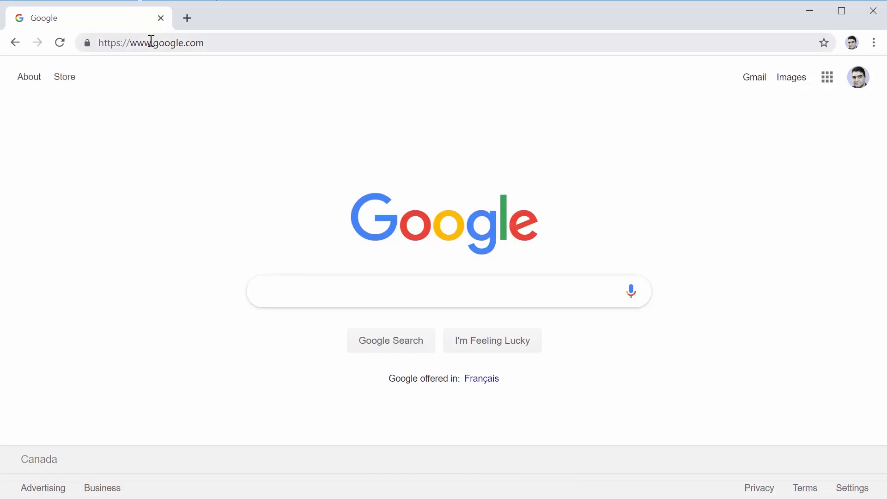
- Go to the Microsoft Flow website in the browser
click(170, 45)
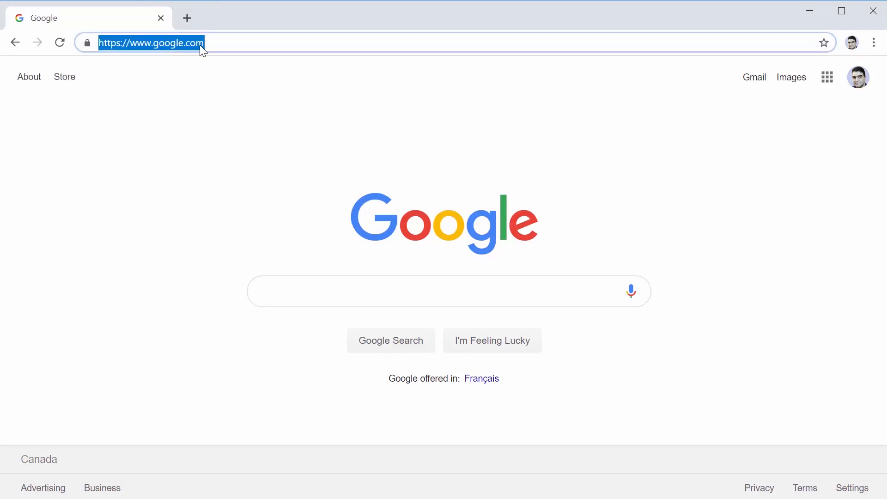
text(flo)
key(Return)
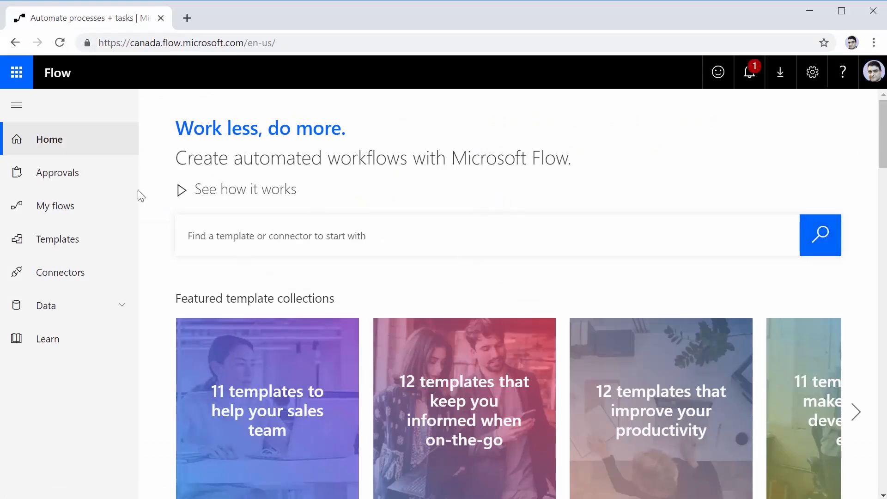
- Start a new flow from blank in the My flows area
click(80, 212)
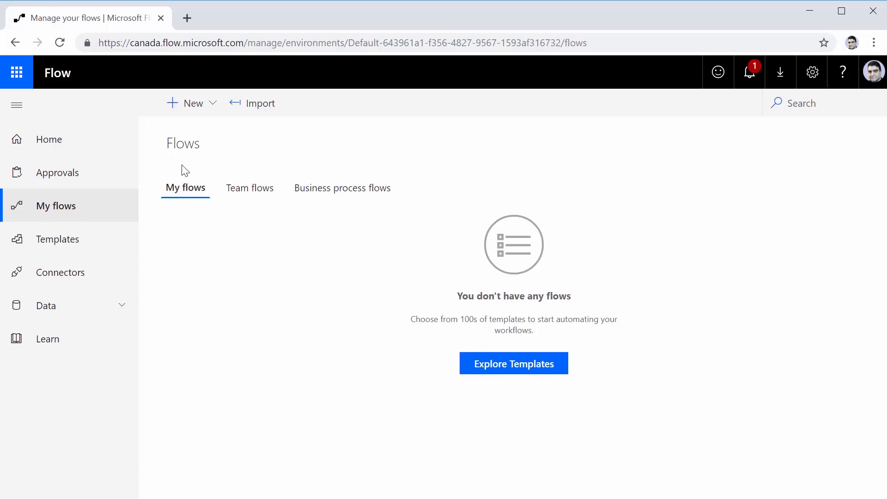
click(213, 106)
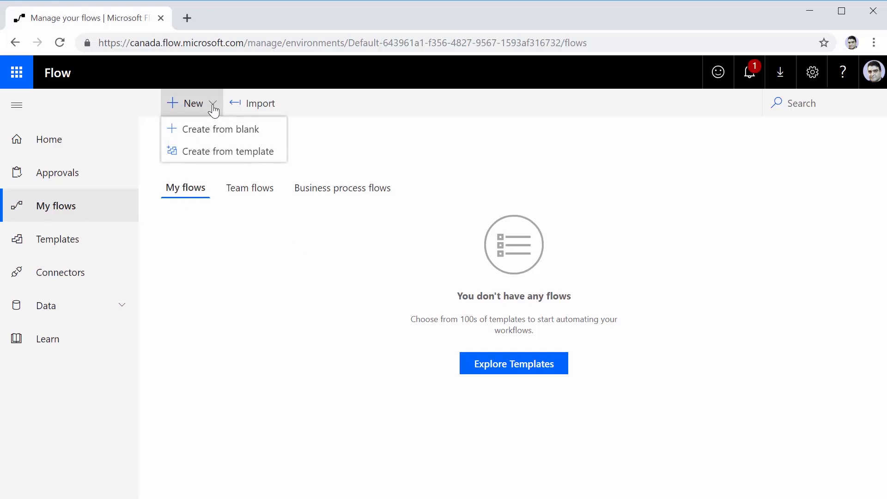
click(229, 132)
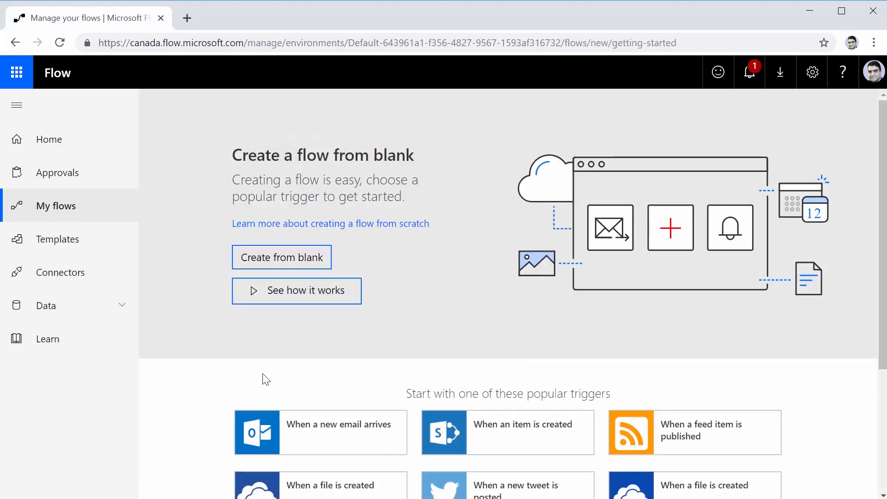
click(272, 263)
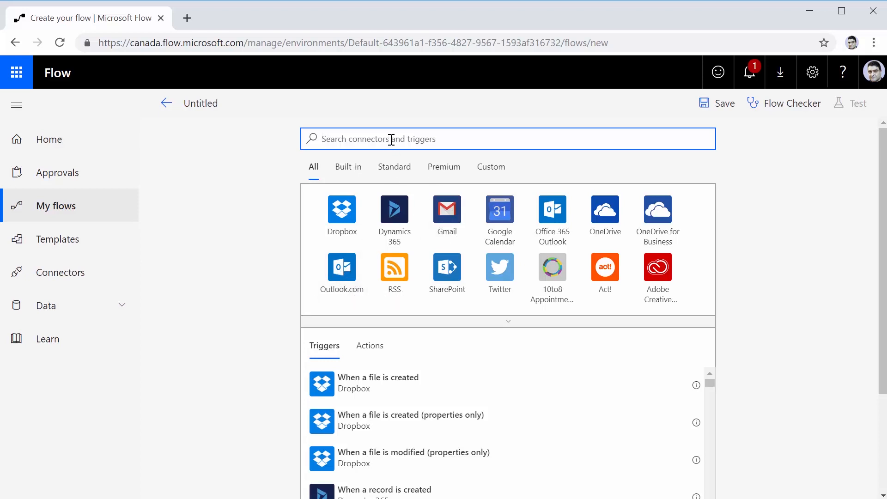
- Search the connectors for outlook and add the Outlook.com trigger "When a new email arrives"
text(outlook)
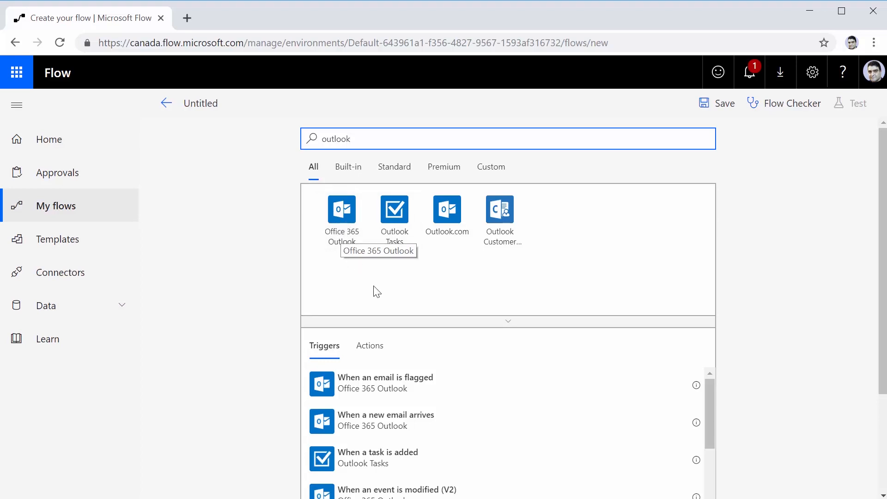
click(452, 225)
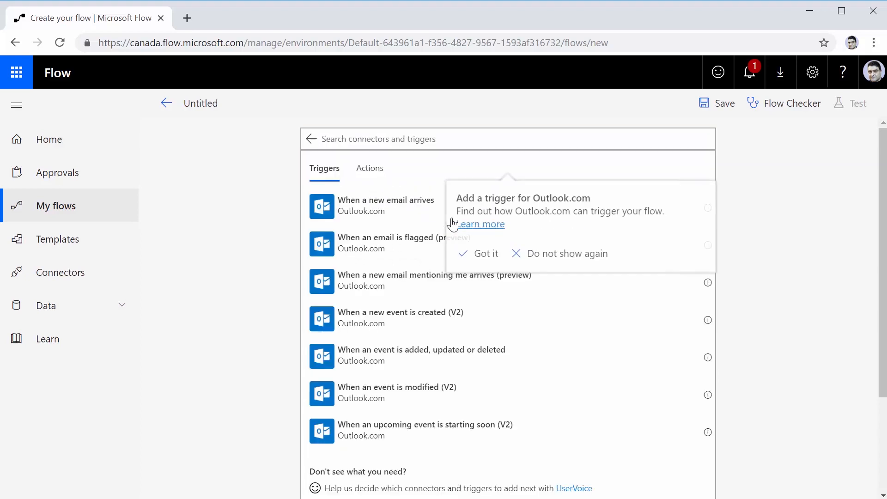
click(481, 258)
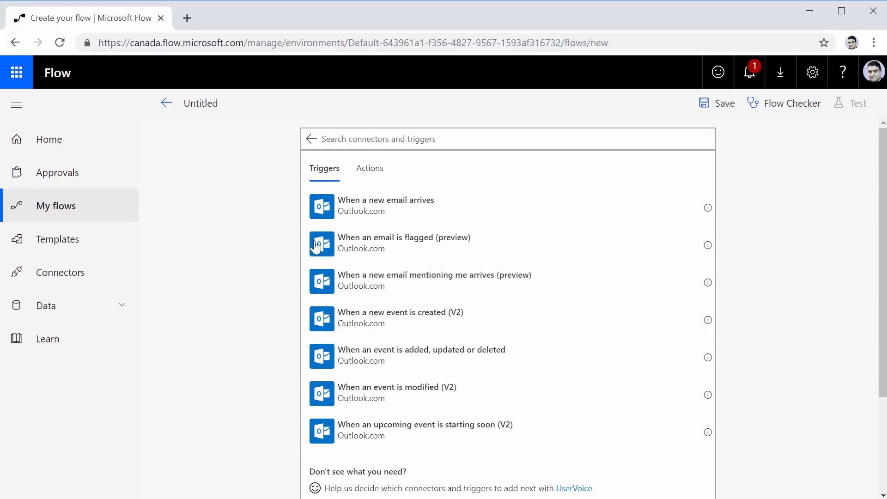
click(365, 211)
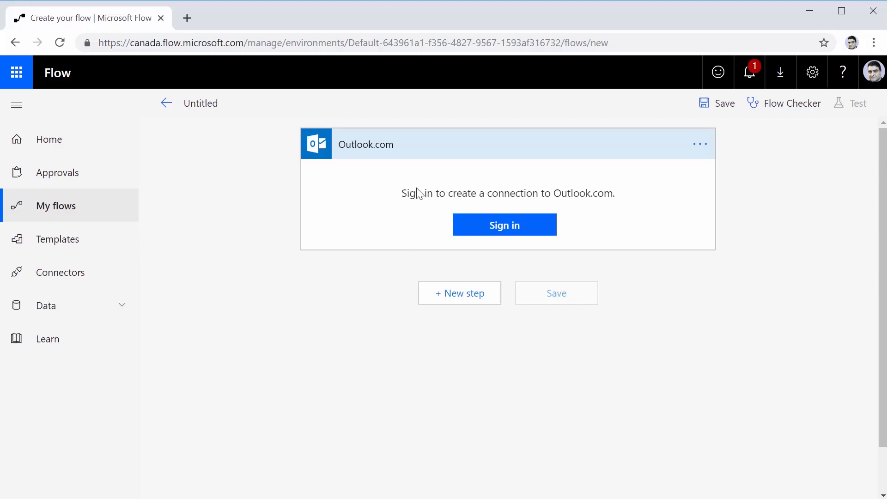
- Sign in to the Outlook.com connection with the mailbox's e-mail address and account password, and check which account the trigger uses
click(501, 235)
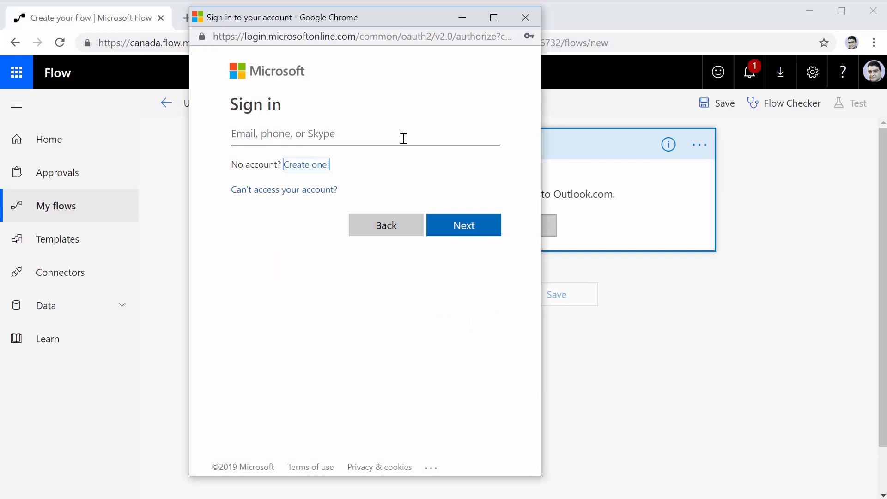
click(404, 138)
click(483, 233)
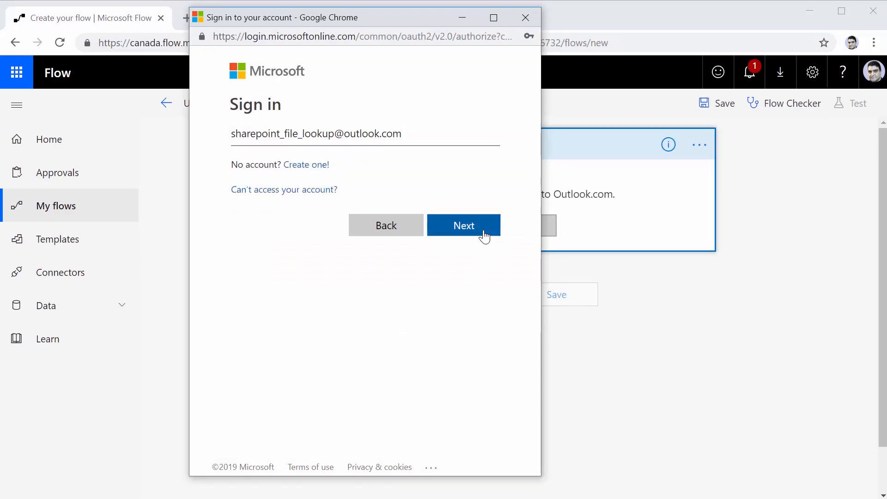
text(•)
text(•••)
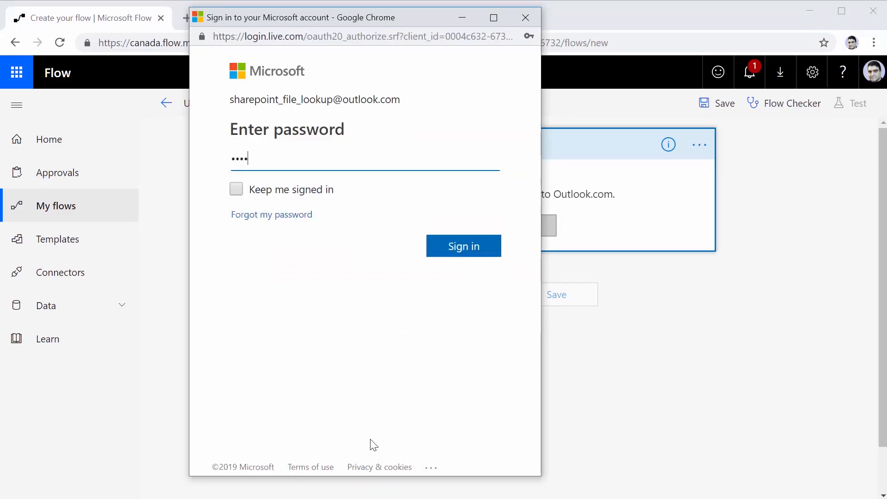
text(•)
click(469, 250)
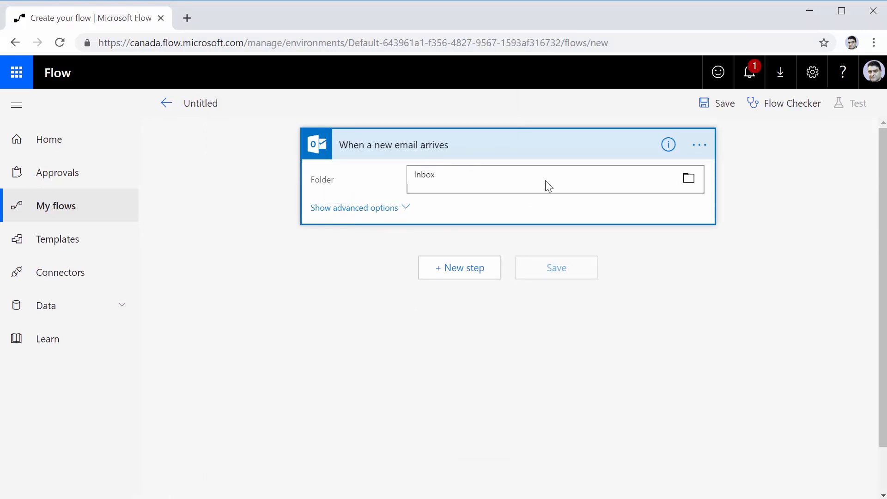
click(699, 146)
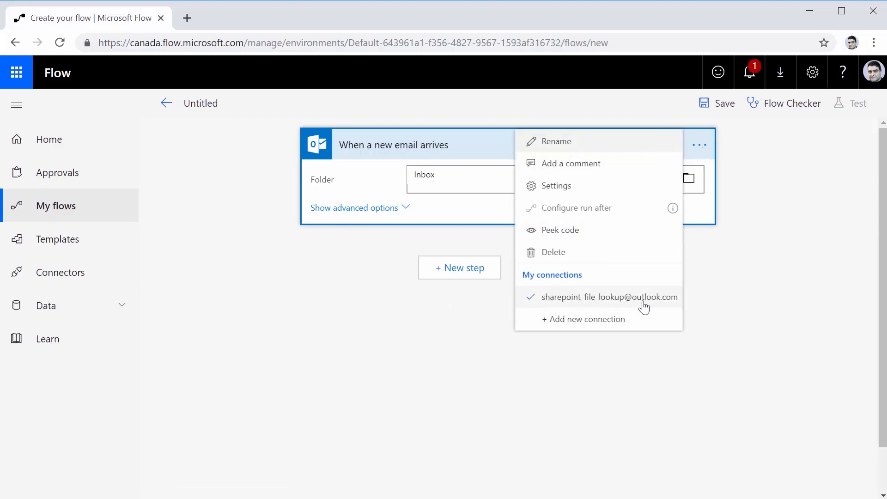
click(365, 375)
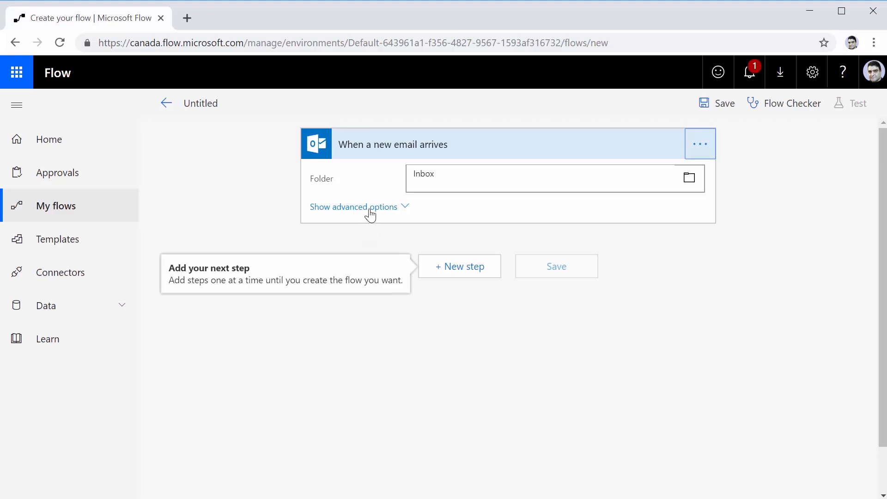
- Show the email trigger's advanced options and set Include Attachments to Yes
click(370, 211)
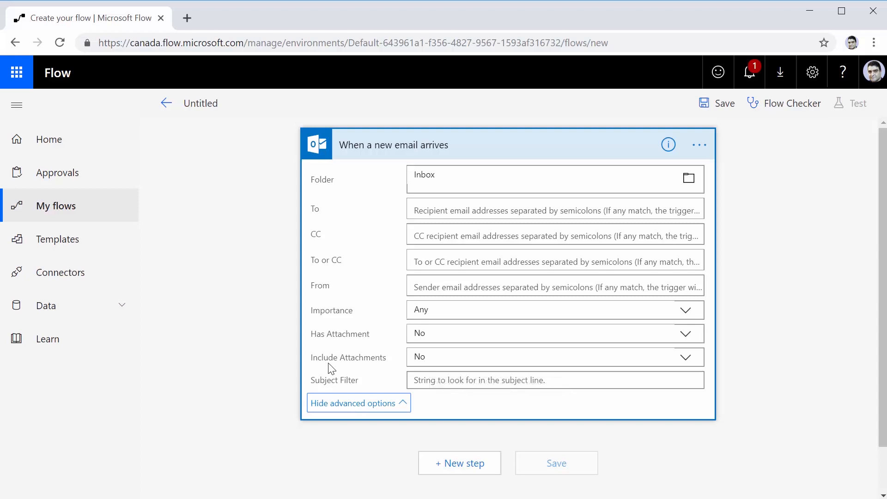
click(684, 358)
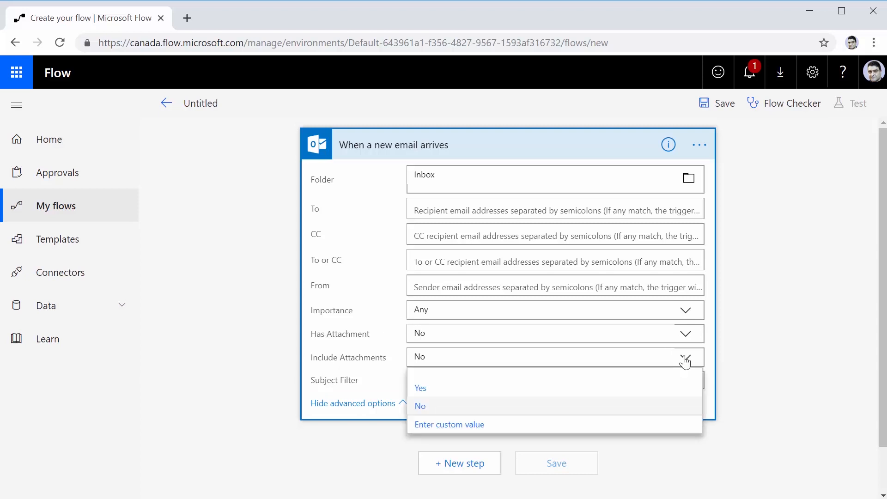
click(421, 388)
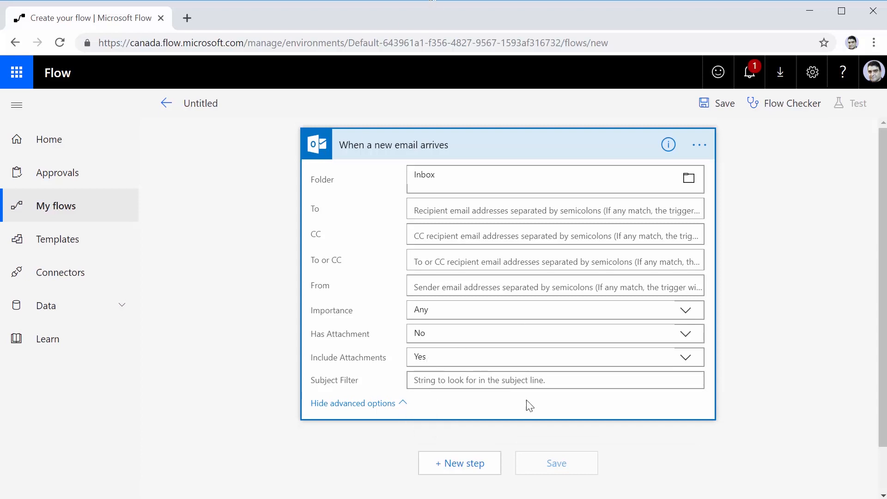
click(570, 460)
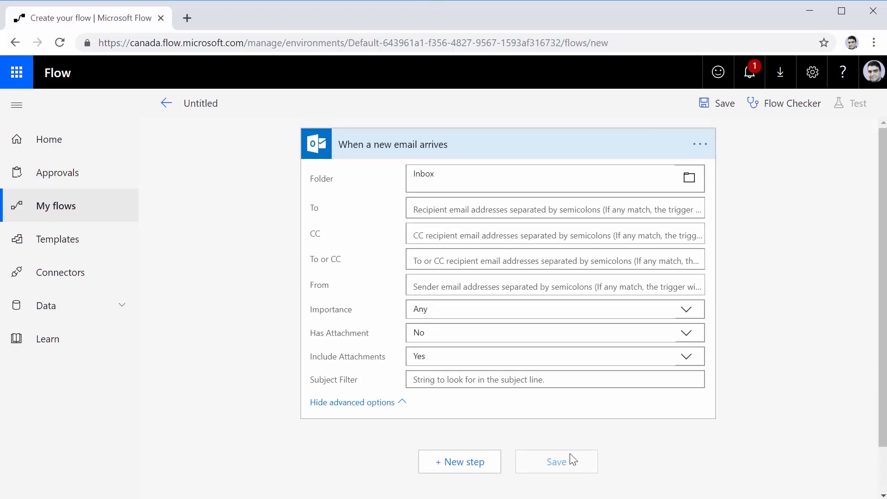
- Rename the email trigger as "SharePoint lookup mailbox" and collapse its card
click(698, 145)
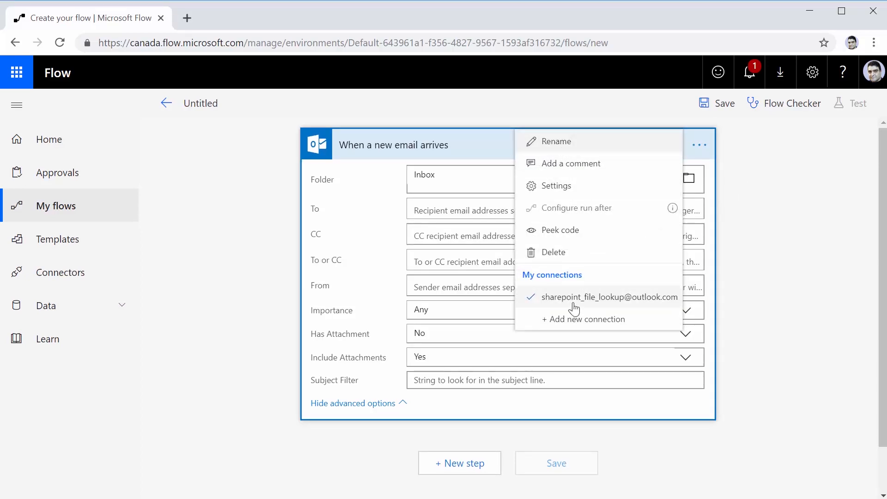
click(558, 143)
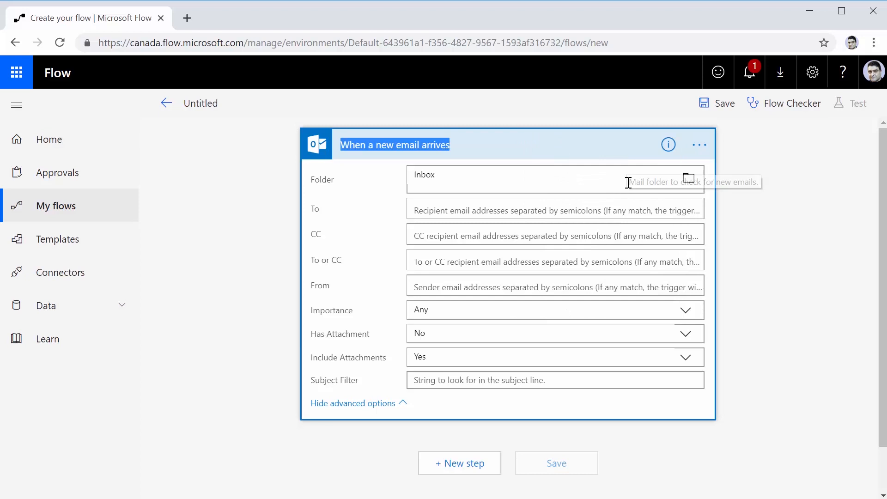
text(SharePoint look)
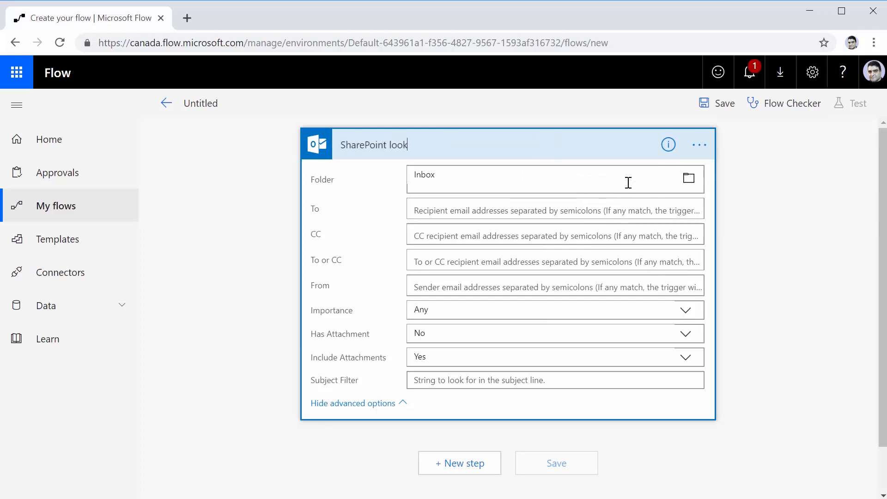
text(up mailbox)
click(573, 151)
click(573, 151)
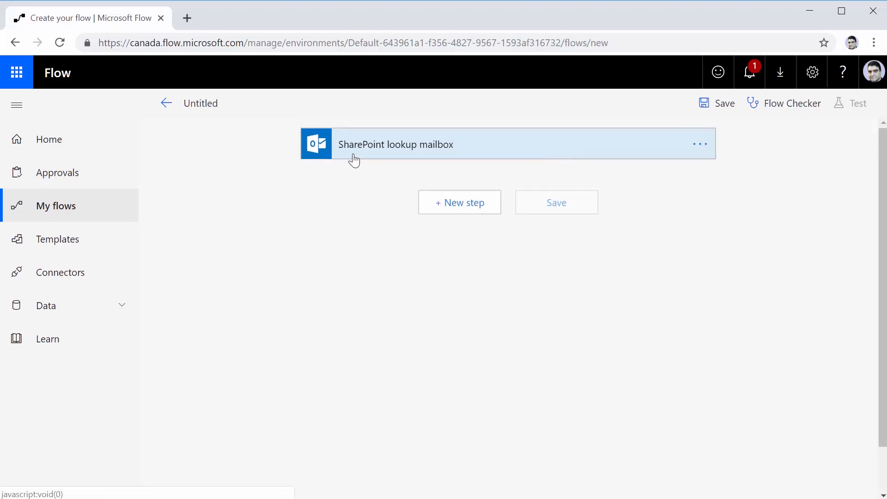
- Search the actions for Control and add a Condition after the SharePoint lookup mailbox trigger
click(469, 208)
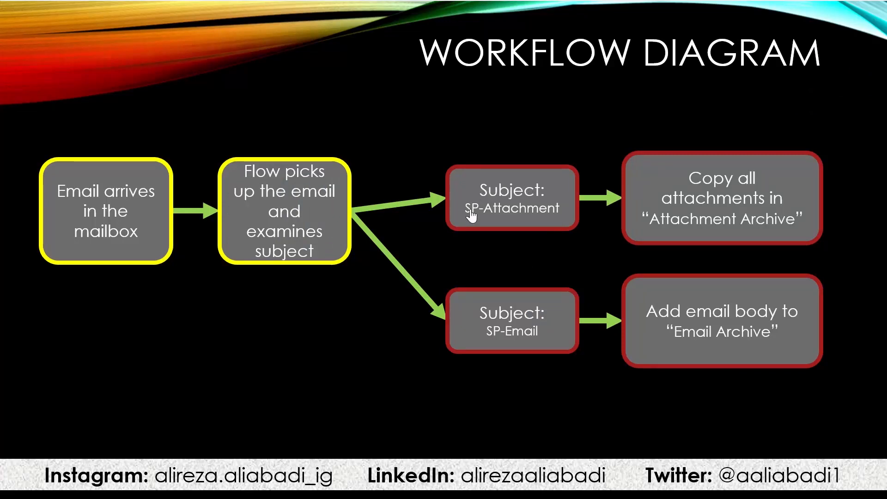
click(525, 216)
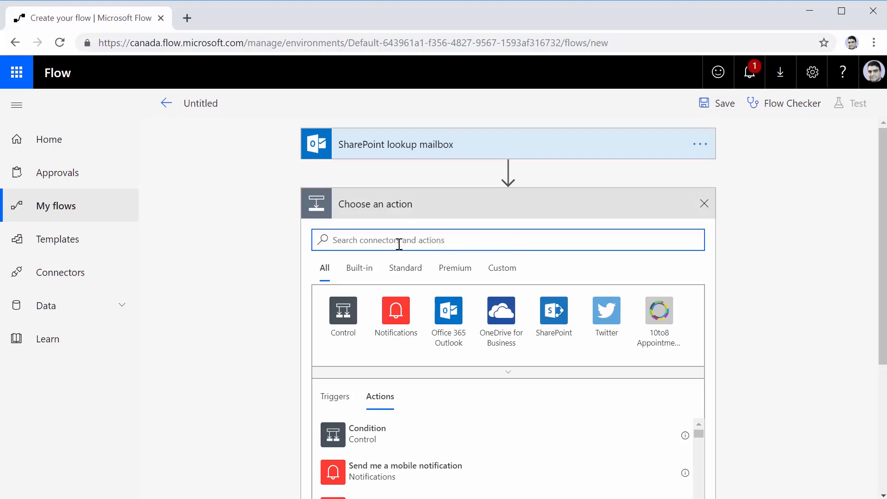
text(Control)
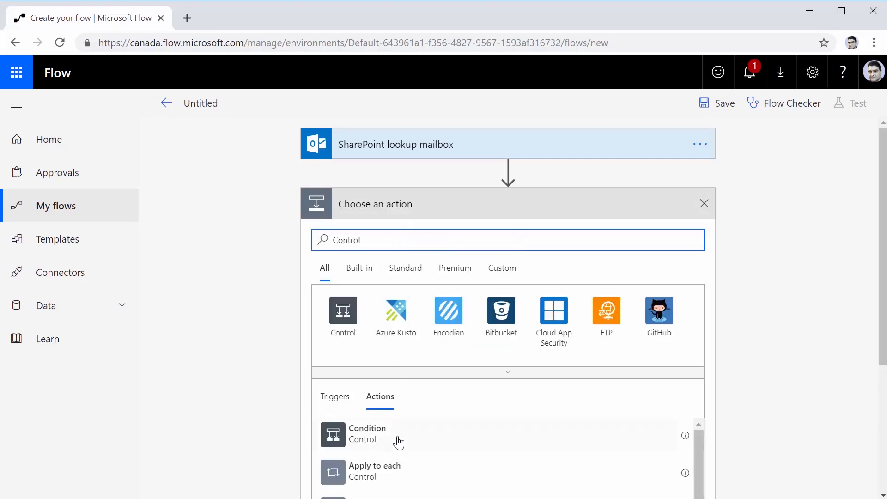
scroll(740, 386, down, 3)
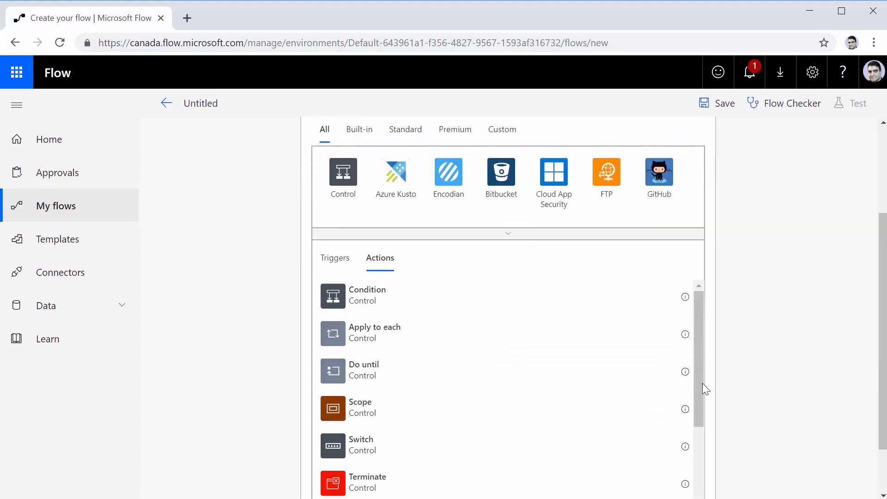
click(360, 305)
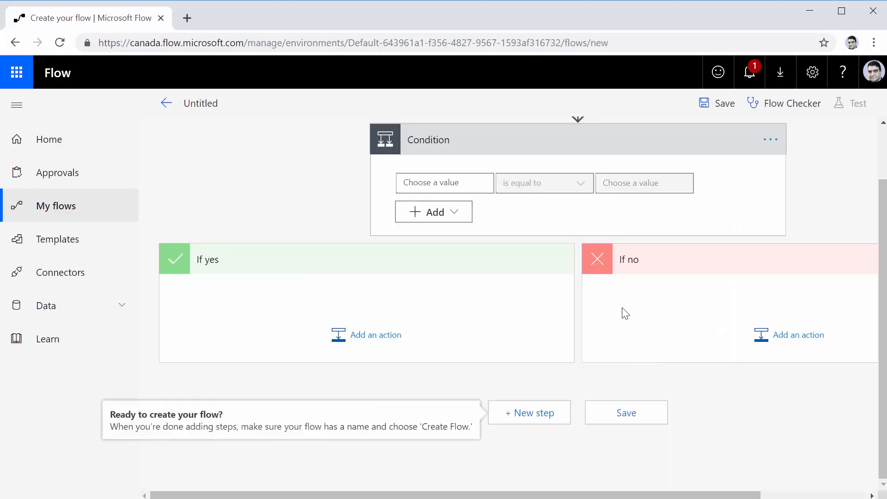
- Rename the condition as "Save Attachment Condition"
scroll(462, 278, up, 2)
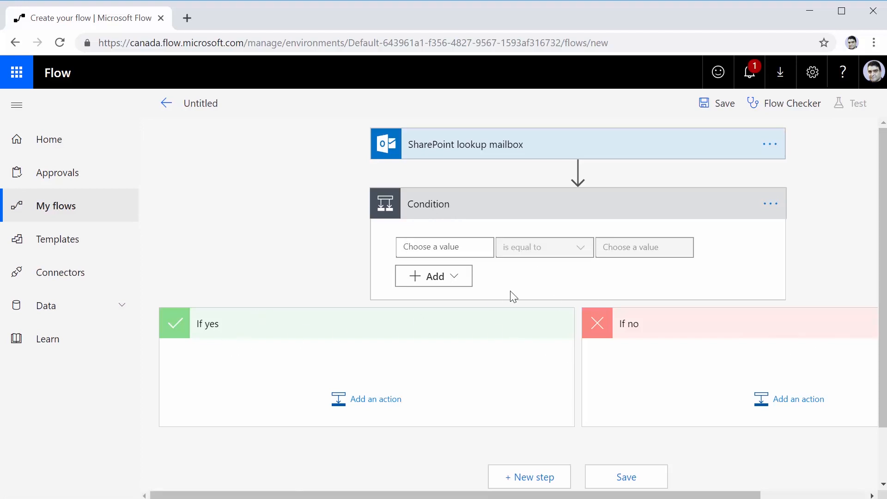
click(771, 204)
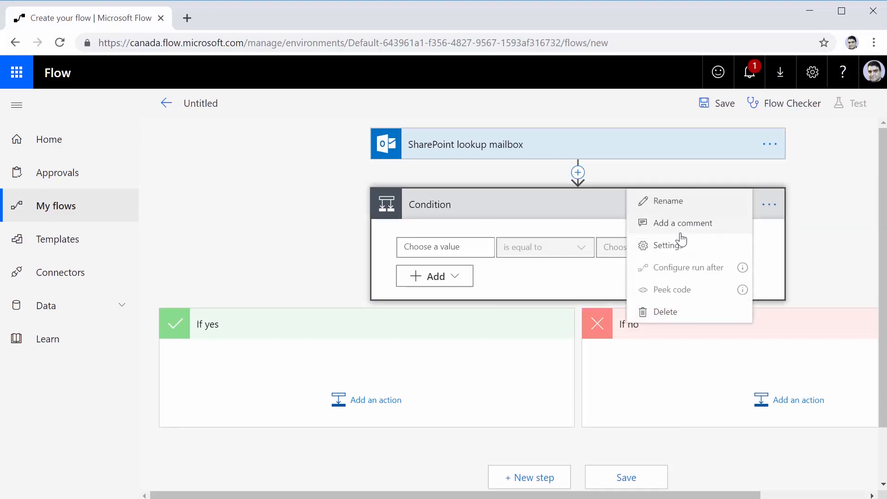
click(668, 201)
text(Save Attachment)
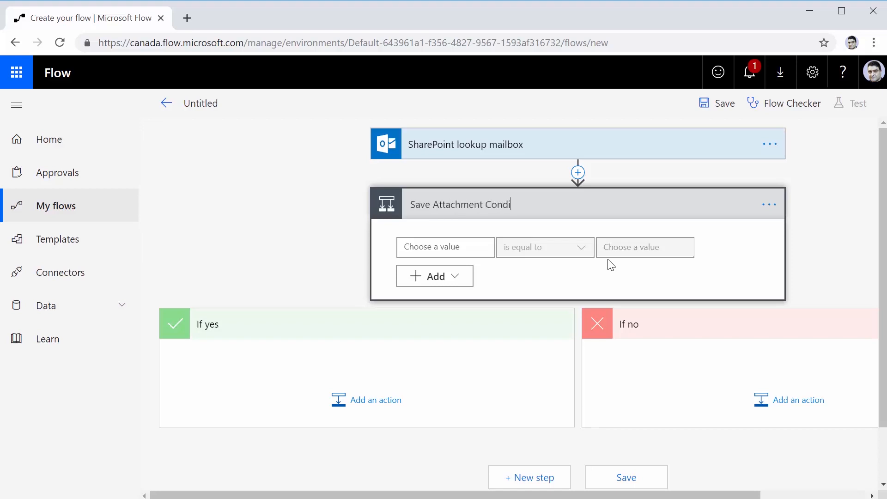
text(Condition)
- Set the condition to check that the email's Subject starts with "SP-Attachment"
click(470, 249)
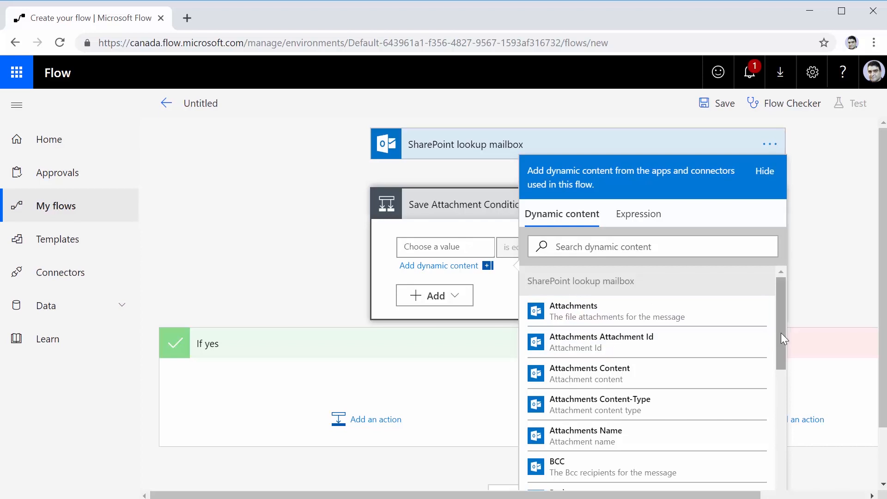
scroll(781, 332, down, 1)
drag(781, 352, 780, 493)
click(596, 485)
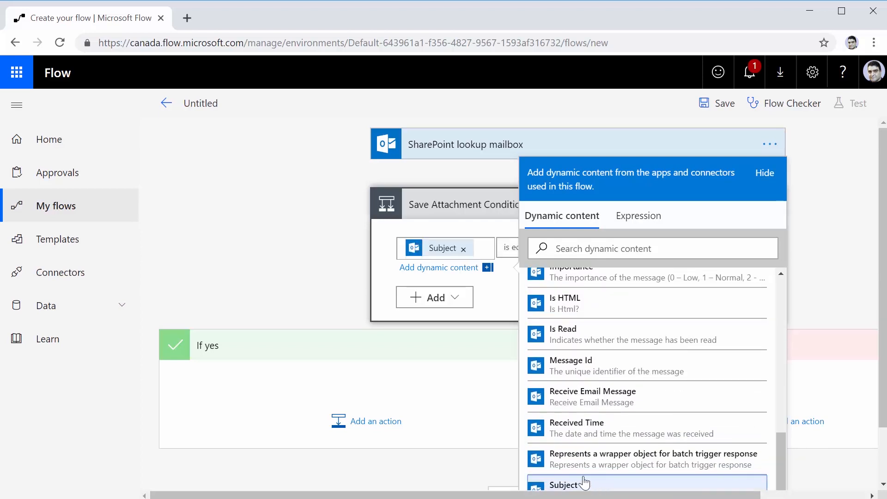
click(422, 228)
click(581, 247)
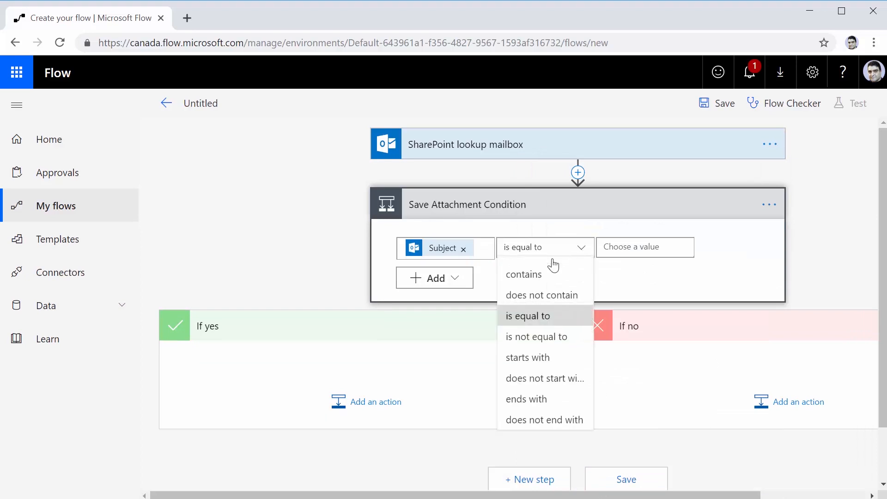
click(527, 361)
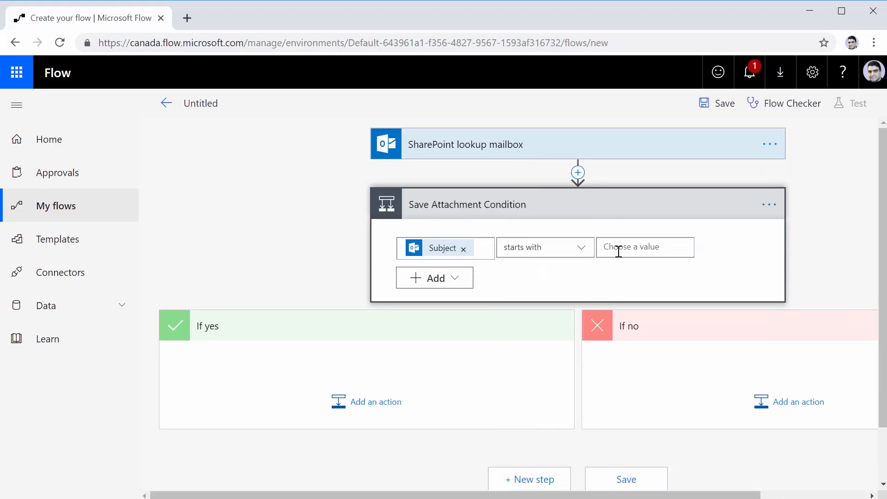
click(619, 250)
text(SP-Attachment)
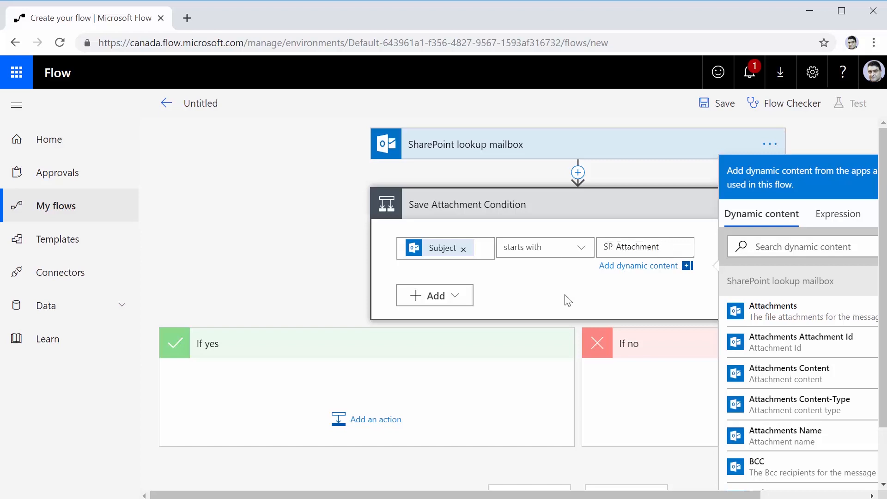
click(567, 300)
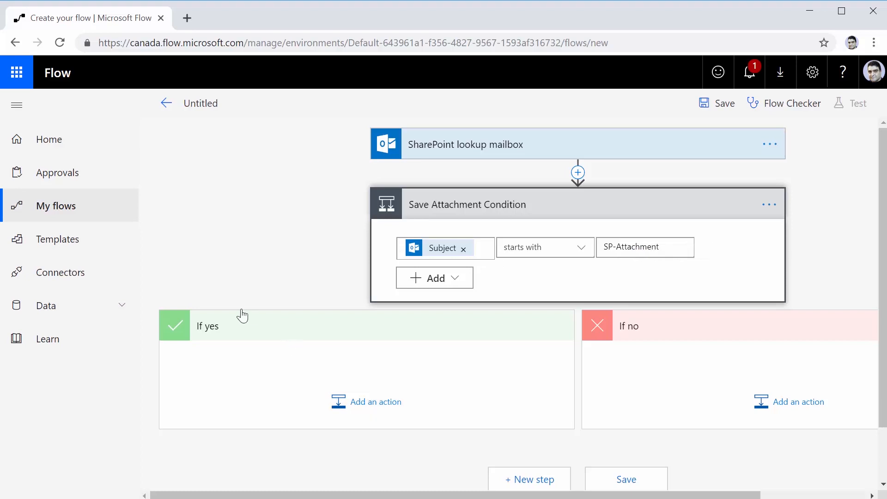
- Search the actions for each and add an Apply to each loop in the condition's If yes branch
click(373, 407)
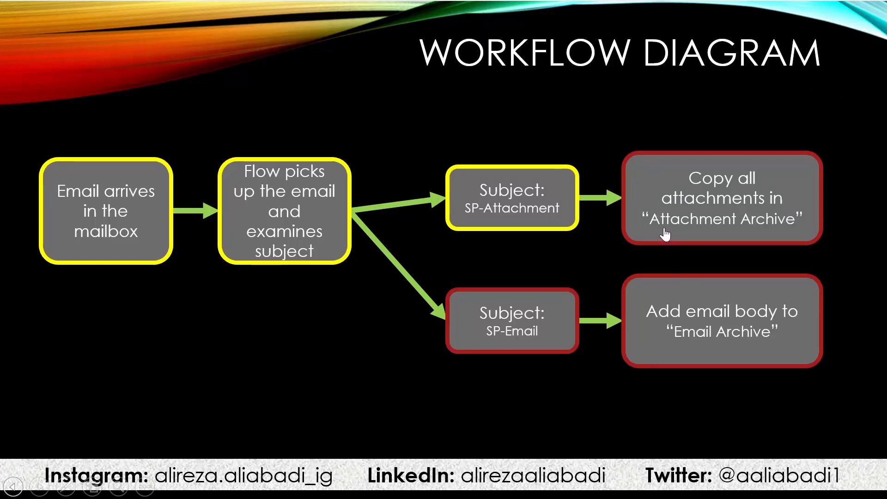
click(735, 234)
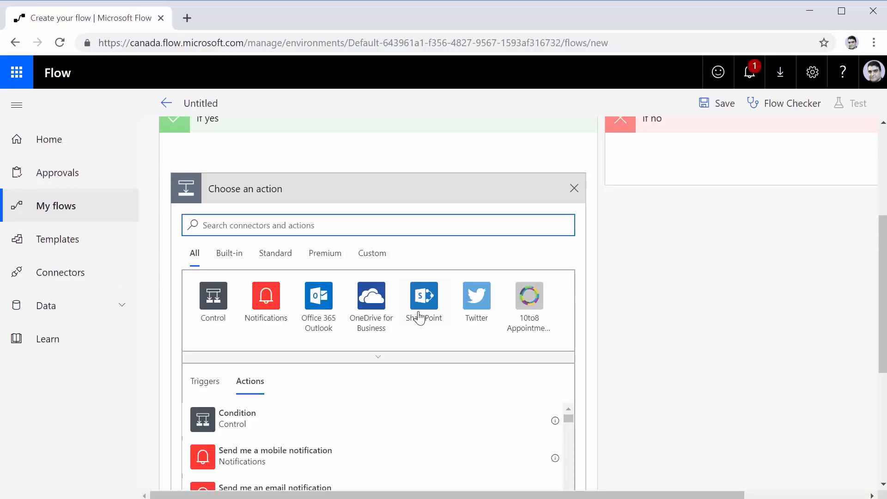
scroll(306, 356, up, 3)
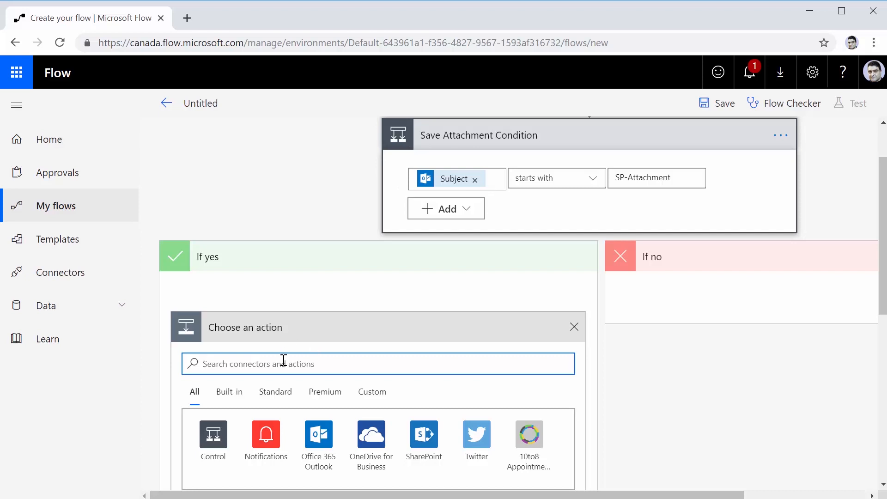
text(each)
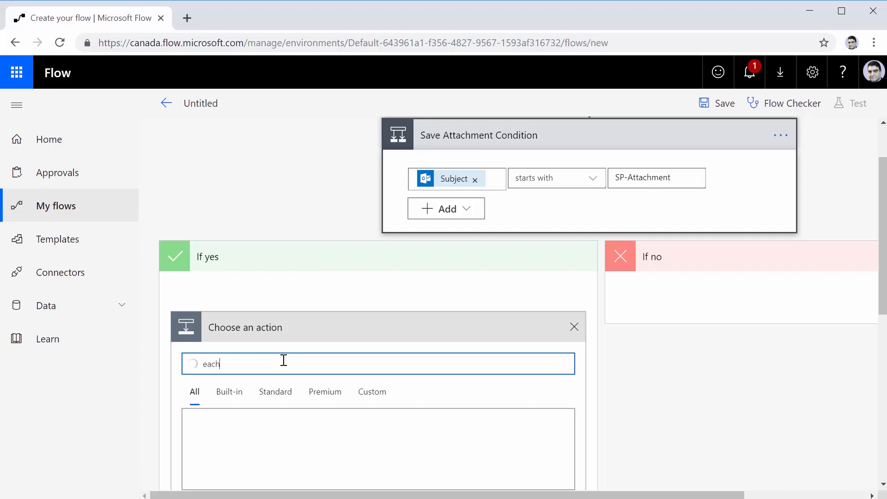
scroll(267, 368, down, 3)
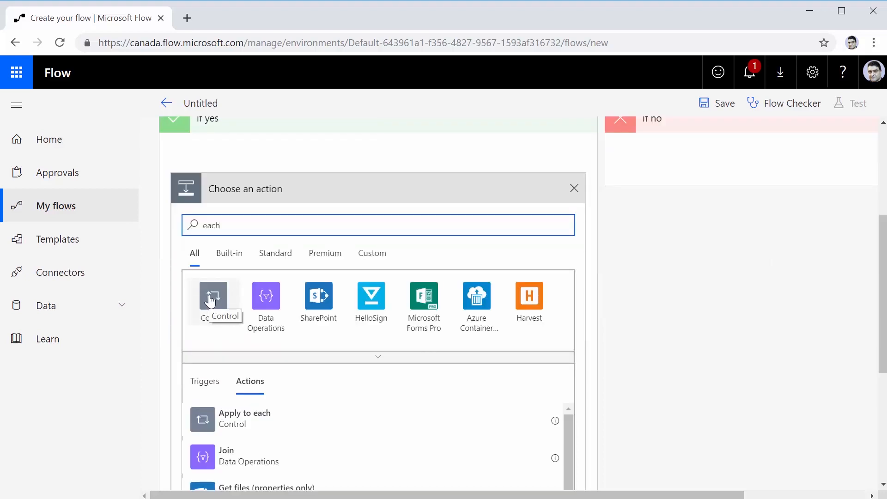
click(228, 419)
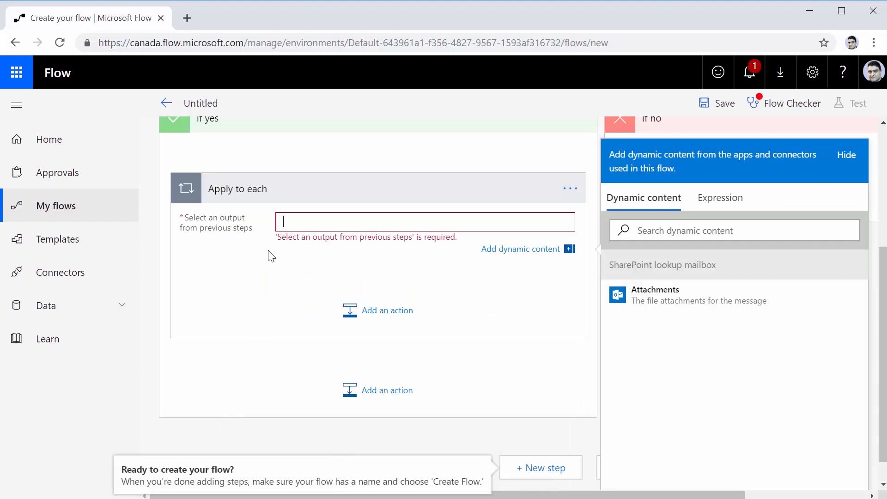
- Rename the Apply to each loop as "Get each attachment"
scroll(278, 303, up, 2)
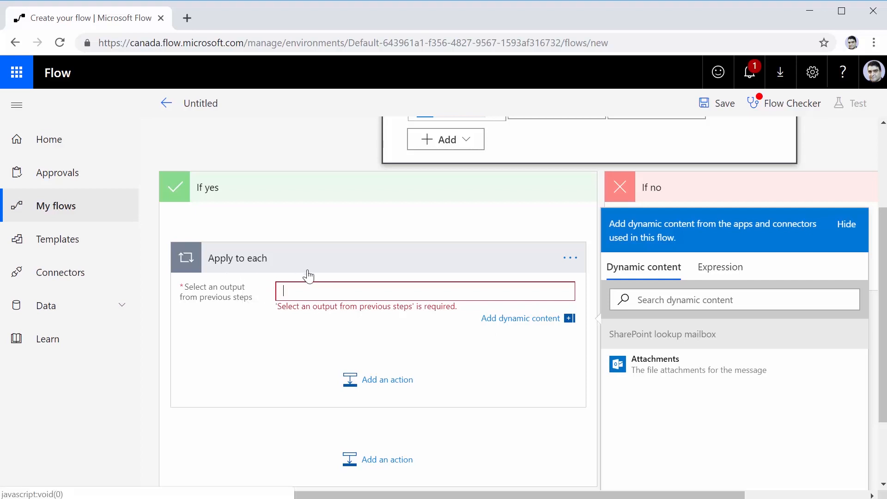
click(569, 257)
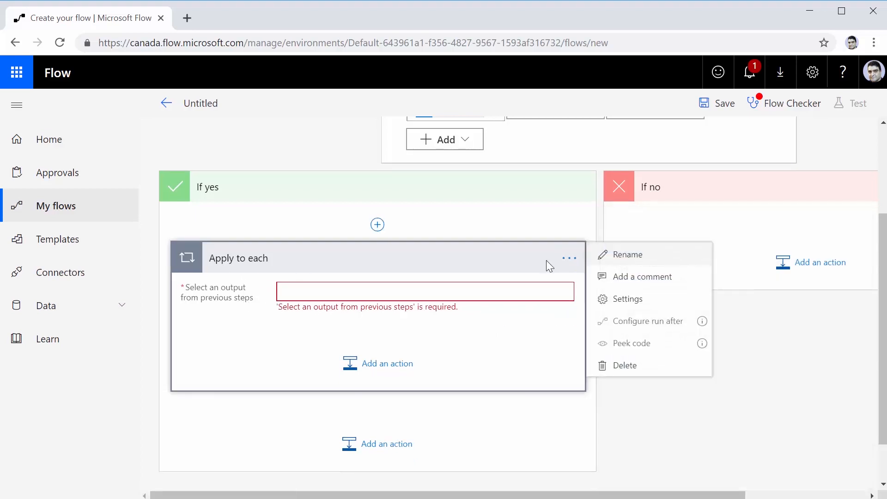
click(617, 261)
text(Get e)
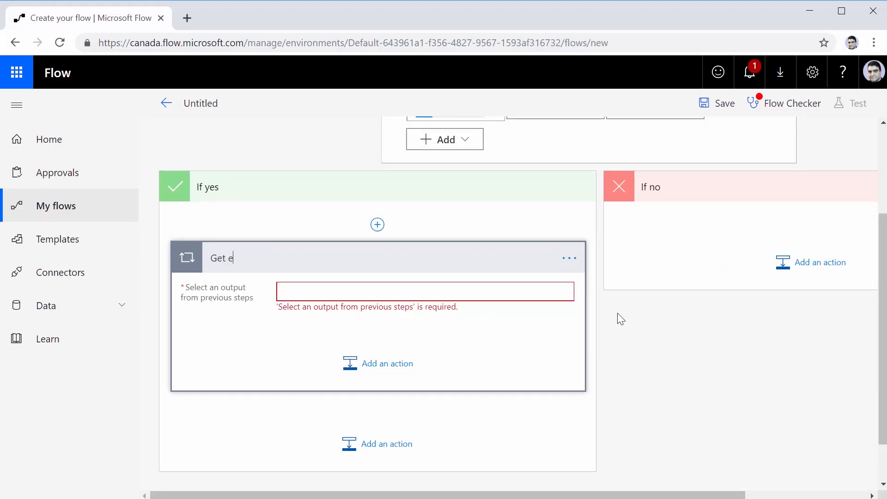
text(ach attachment)
- Set the loop's input to the Attachments output of the SharePoint lookup mailbox trigger
click(306, 294)
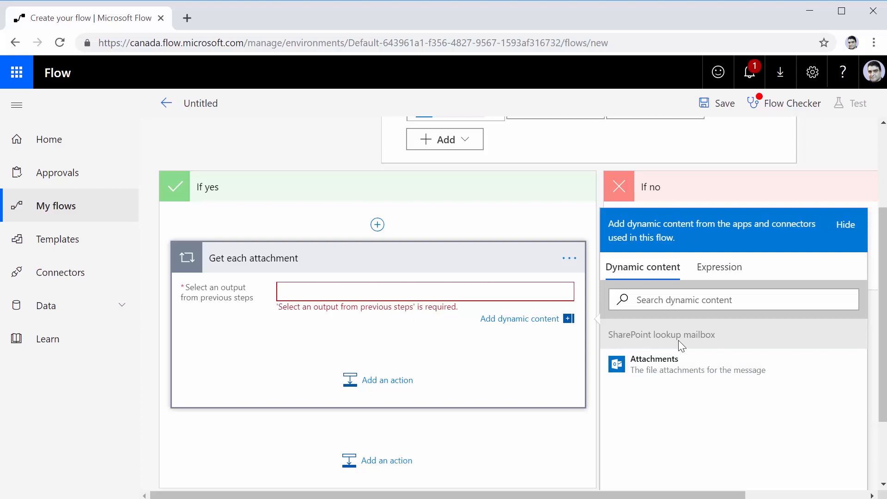
scroll(579, 360, up, 3)
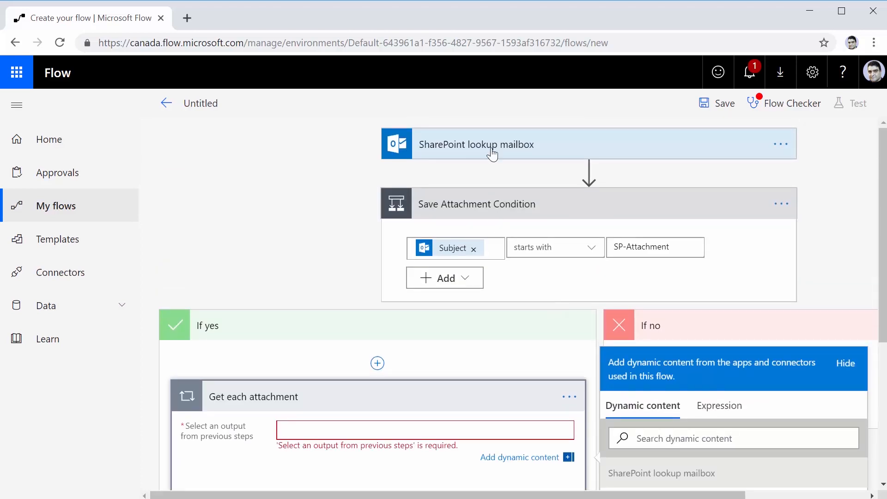
scroll(560, 331, down, 5)
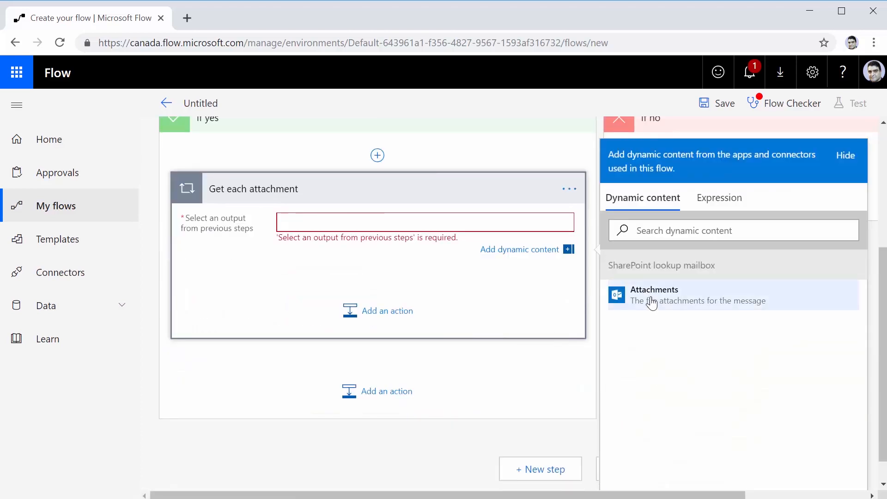
click(651, 303)
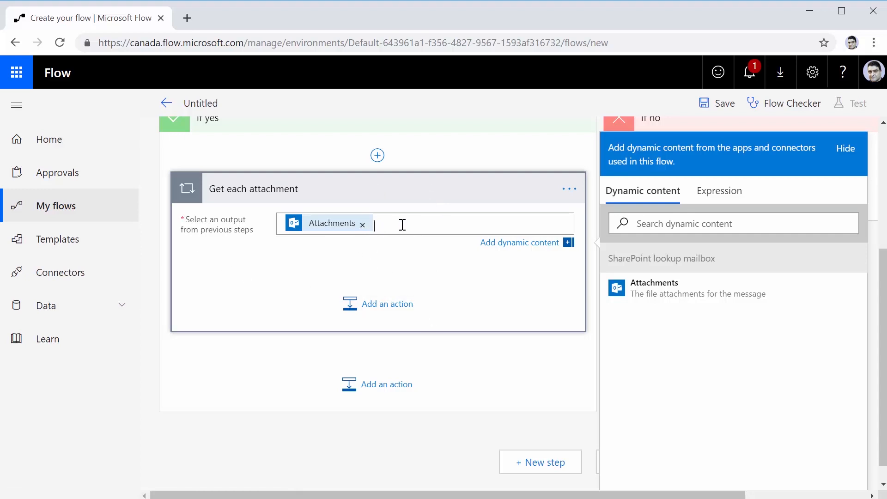
- Find the SharePoint connector and add its Create file action inside the Get each attachment loop
click(386, 310)
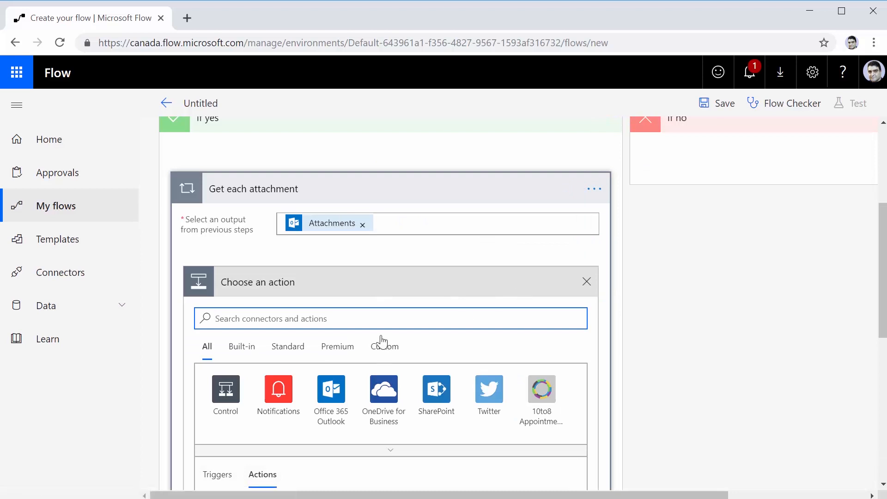
text(Shar)
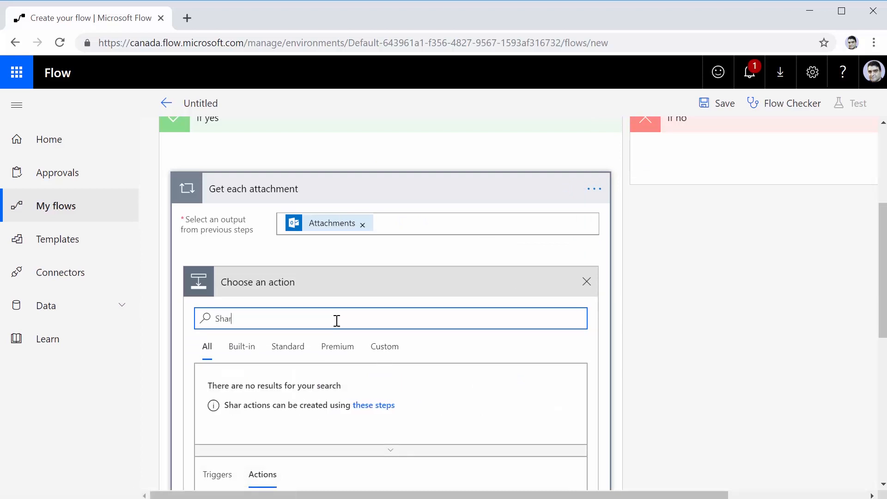
text(ePp)
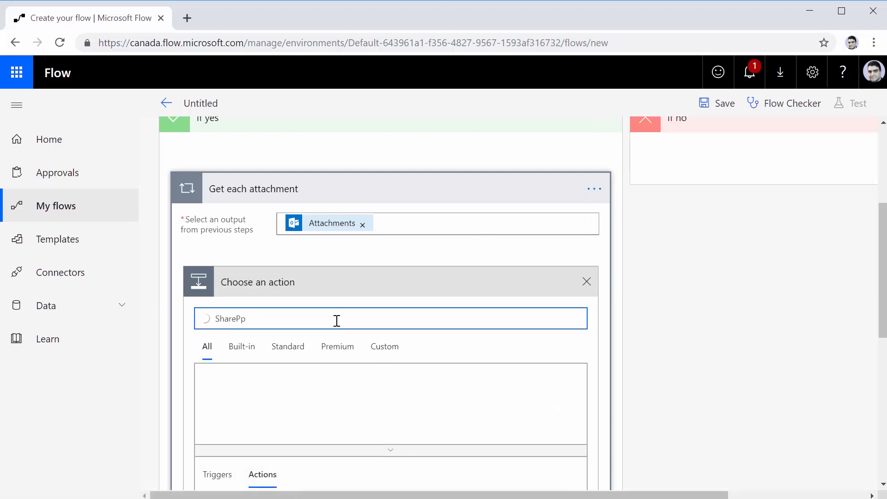
key(BackSpace)
text(oin)
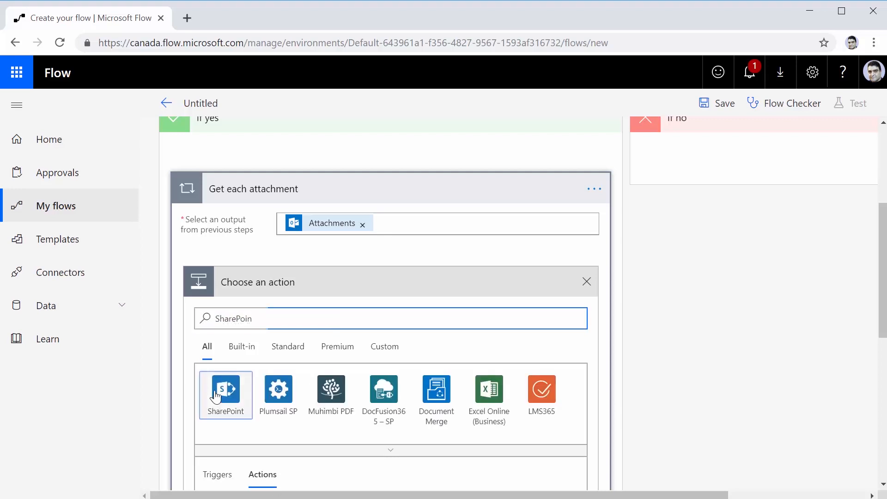
click(216, 397)
scroll(618, 373, down, 3)
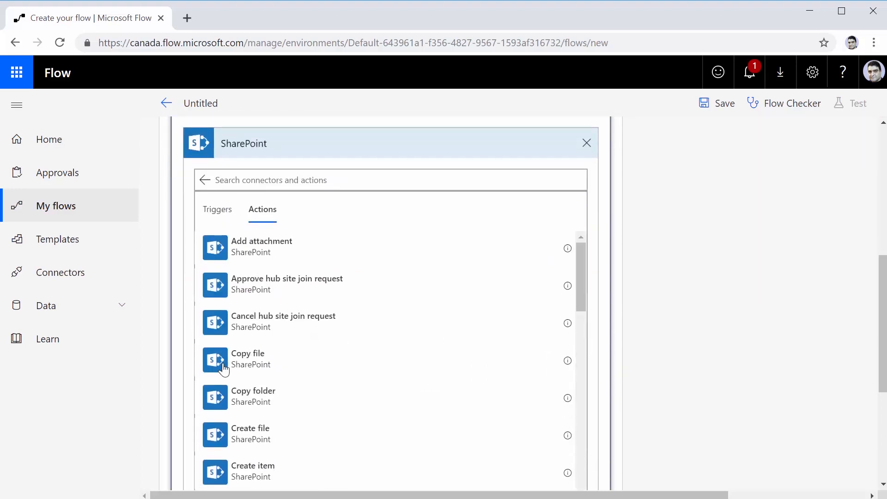
click(277, 446)
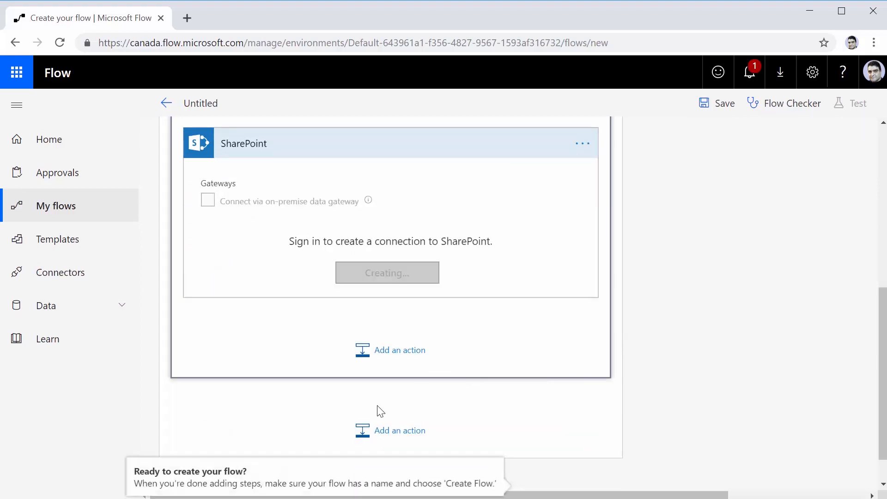
scroll(646, 347, up, 3)
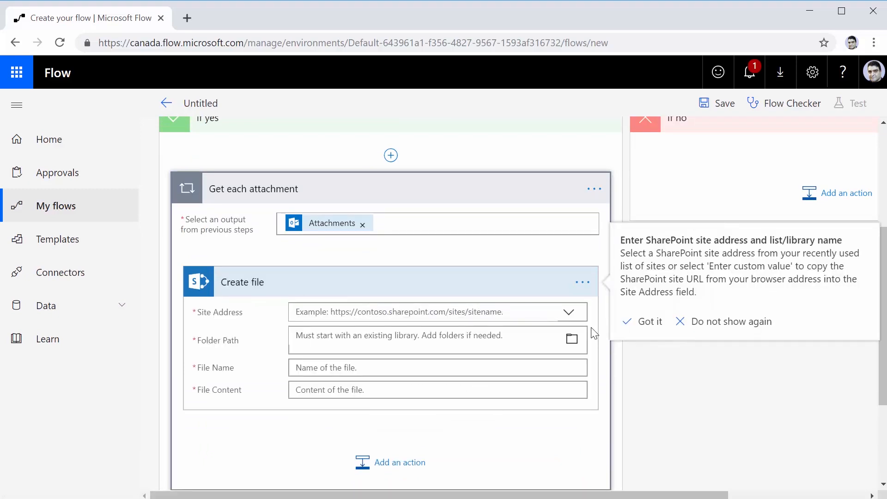
click(570, 313)
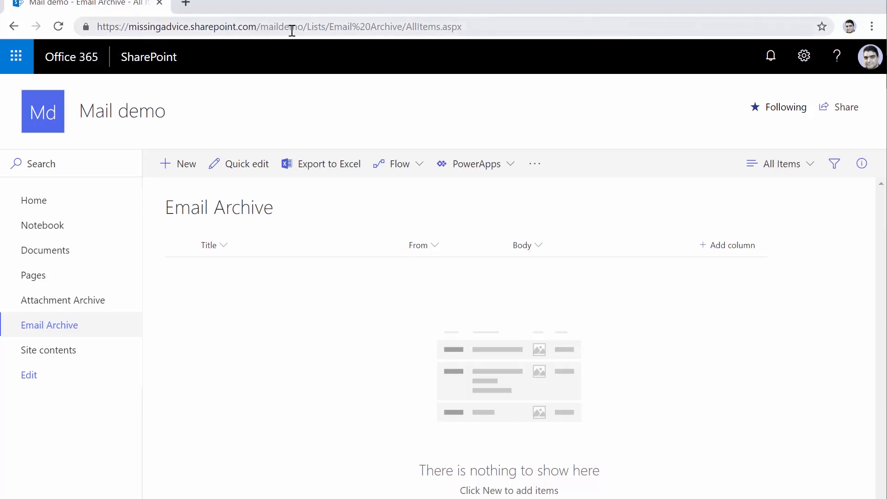
drag(304, 27, 88, 26)
key(ctrl+c)
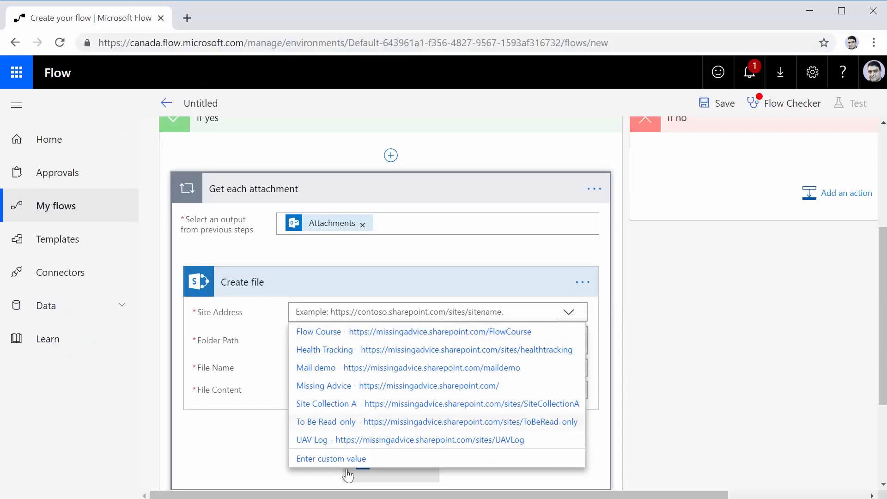
click(329, 460)
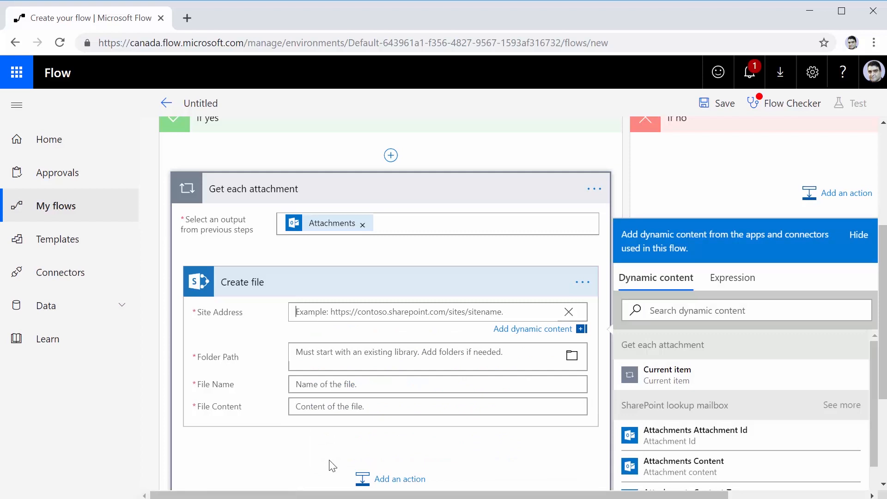
key(ctrl+v)
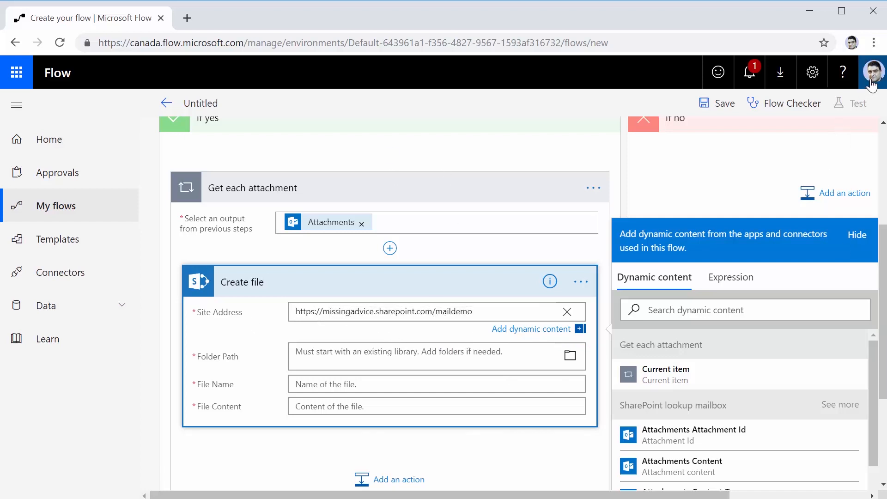
- Check the Attachment Archive library on the Mail demo site and set the Create file action's folder path to /Attachment Archive
click(440, 355)
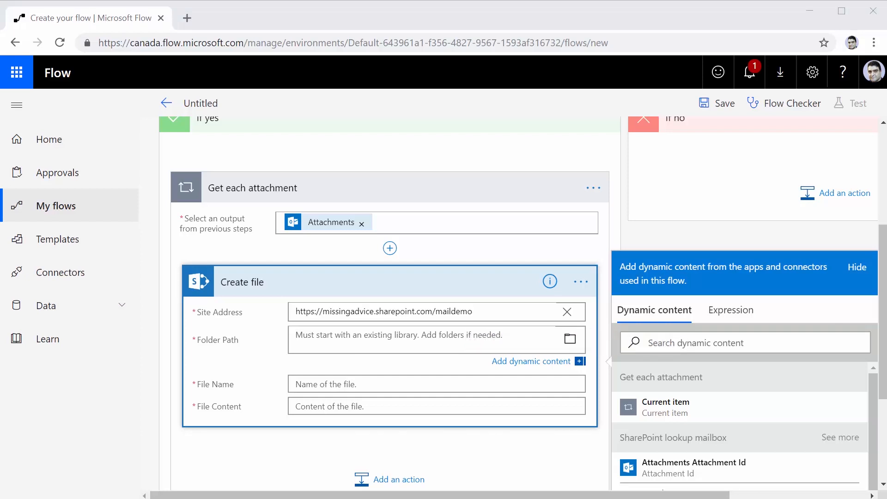
key(alt+Tab)
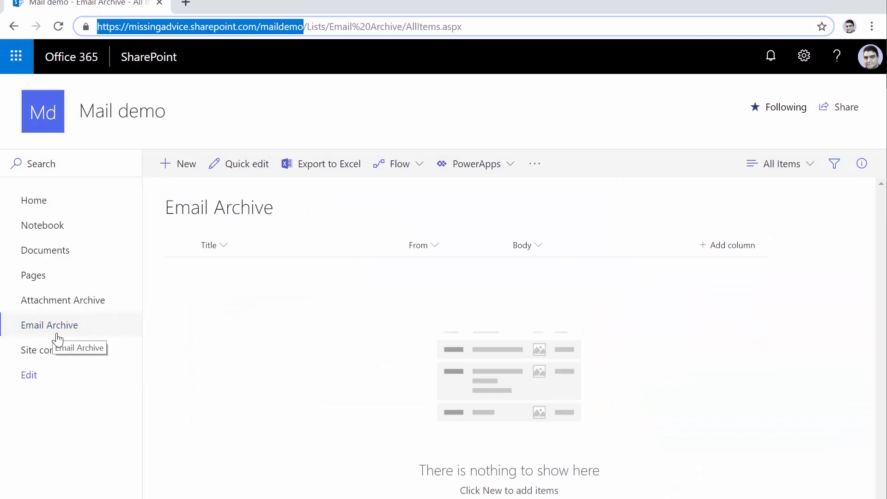
click(42, 302)
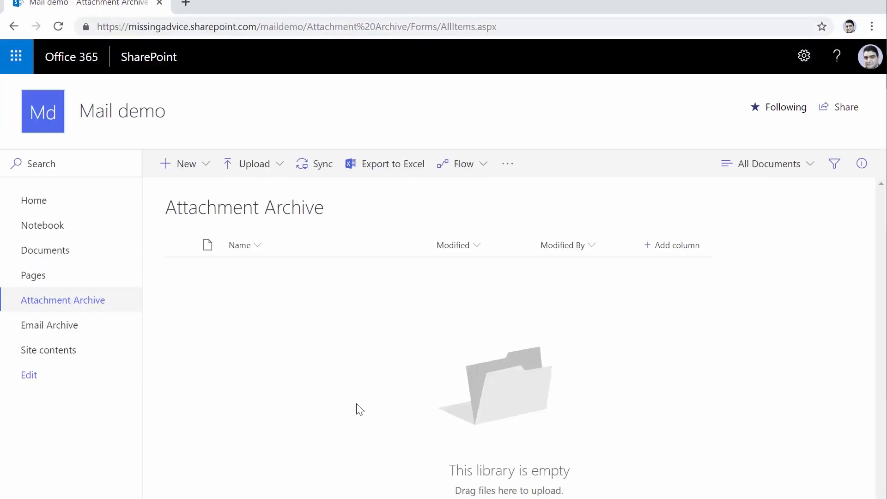
key(alt+Tab)
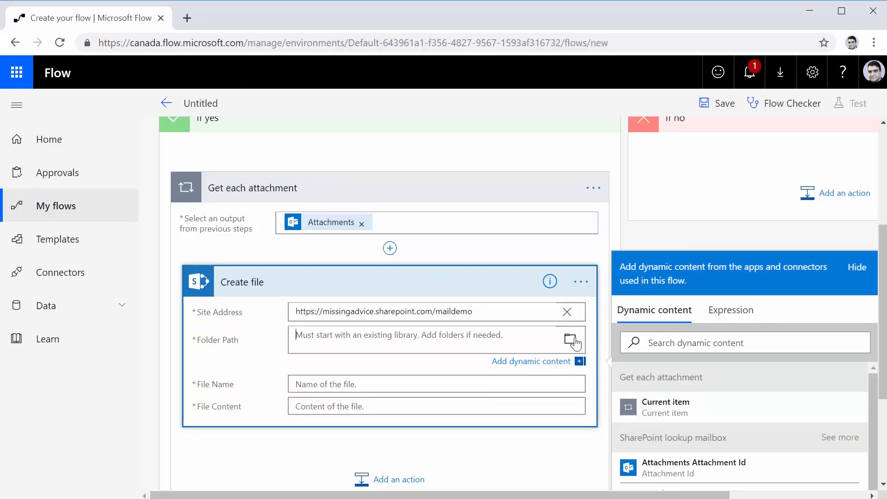
click(571, 341)
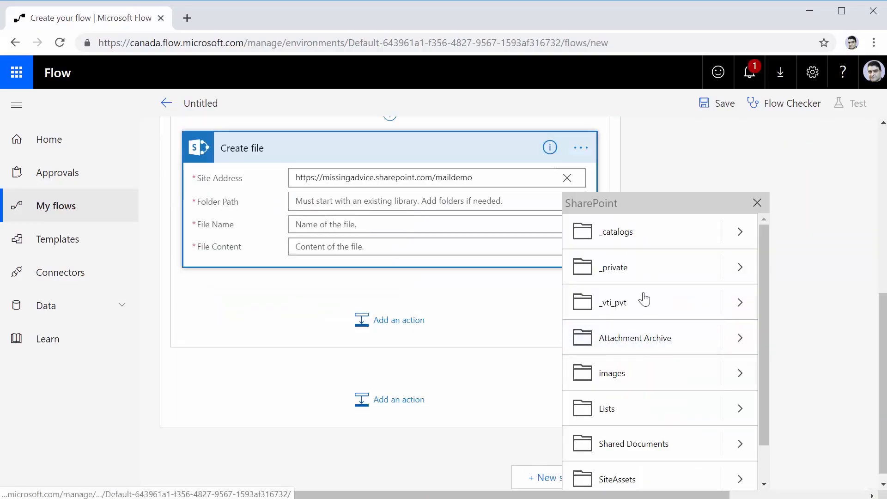
click(654, 348)
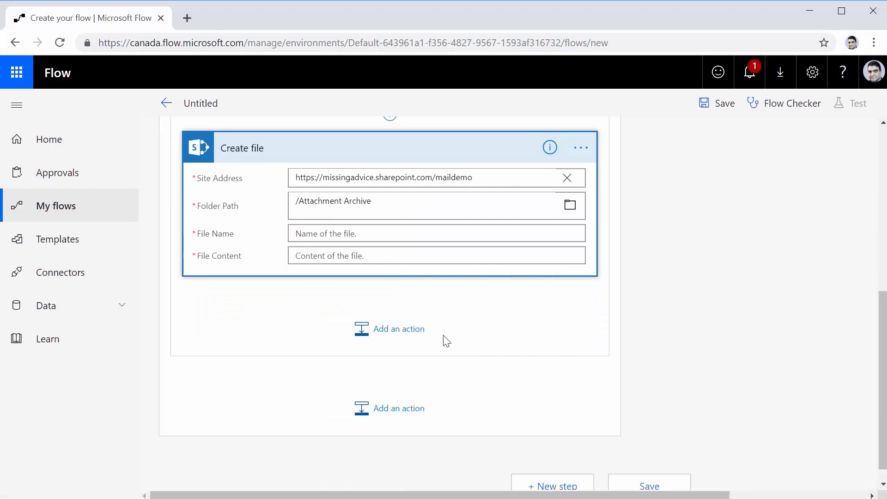
- Set the Create file action's file name to the Attachments Name dynamic content of the SharePoint lookup mailbox trigger
scroll(301, 354, up, 3)
click(328, 376)
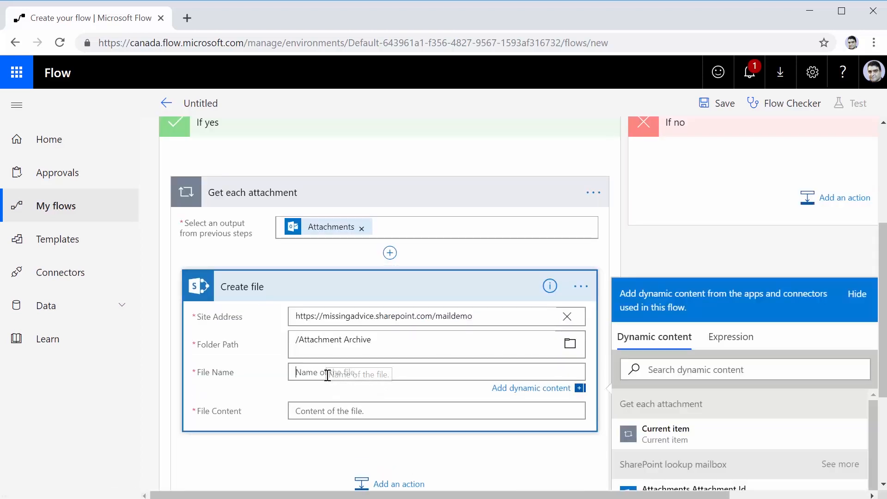
scroll(808, 387, down, 3)
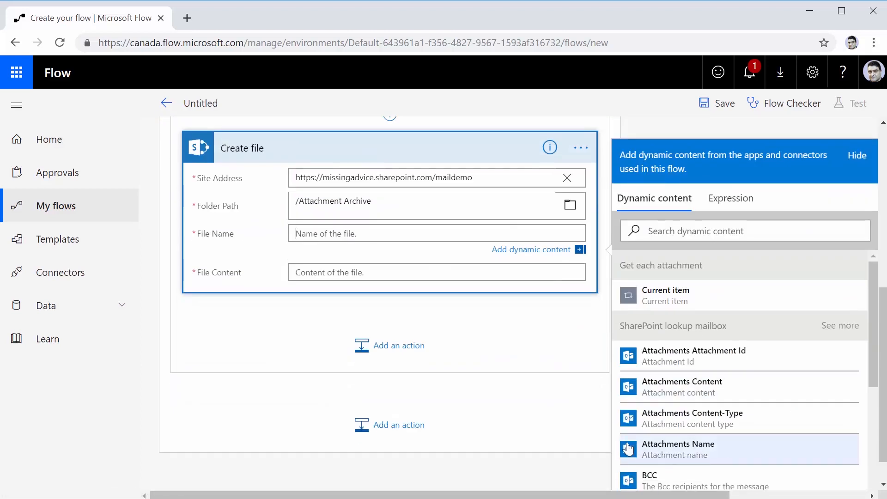
click(706, 457)
- Show all outputs of the SharePoint lookup mailbox trigger and set the Create file action's file content to Attachments Content
click(322, 270)
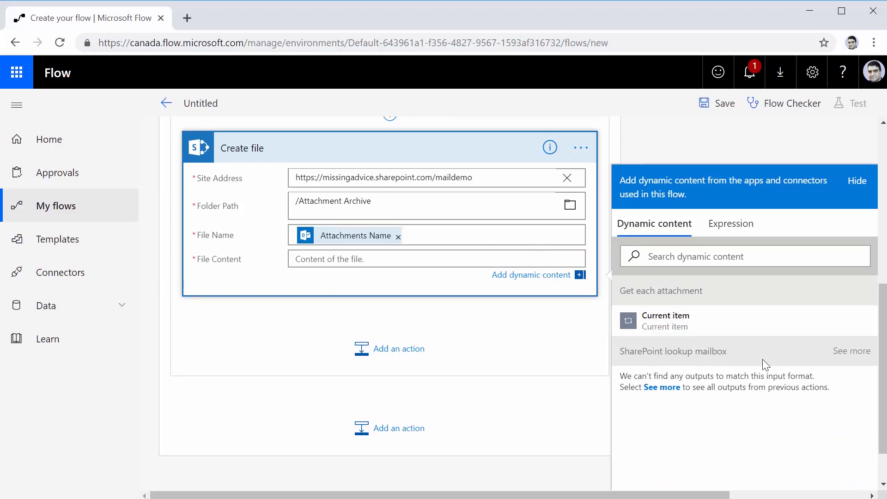
click(849, 359)
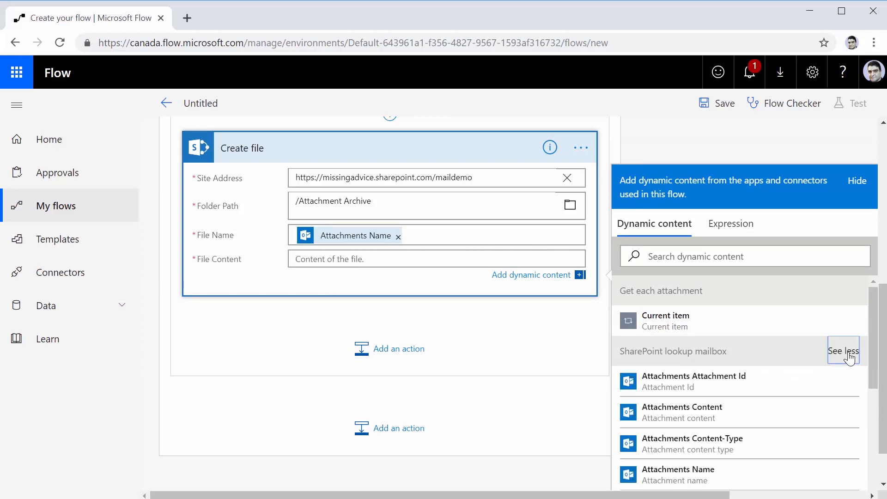
scroll(849, 402, down, 3)
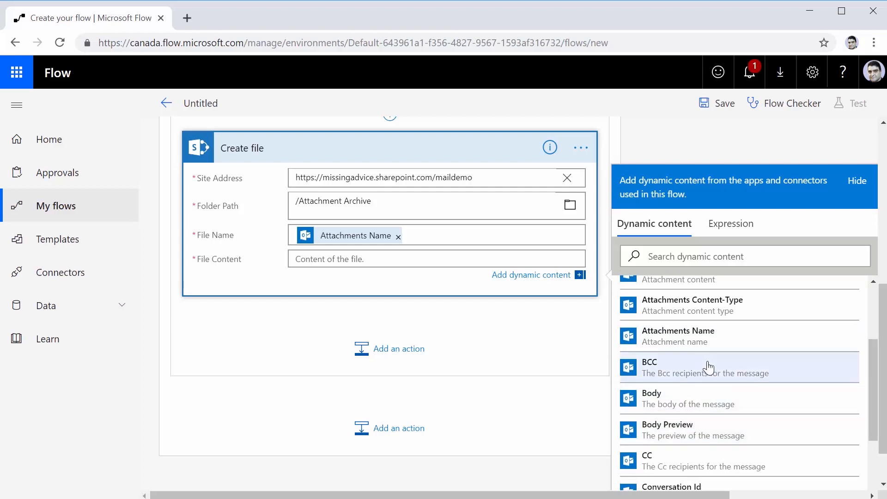
scroll(707, 368, up, 2)
click(687, 350)
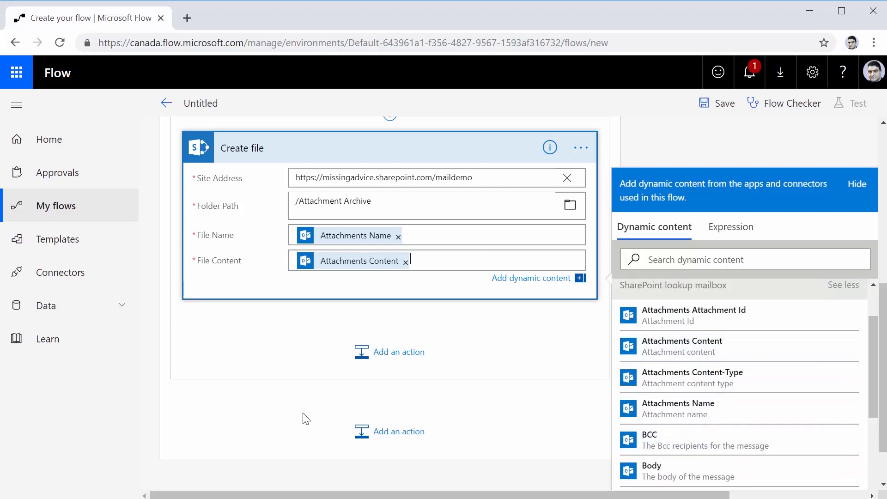
- Save the flow and dismiss the SharePoint site address tip
scroll(311, 422, up, 2)
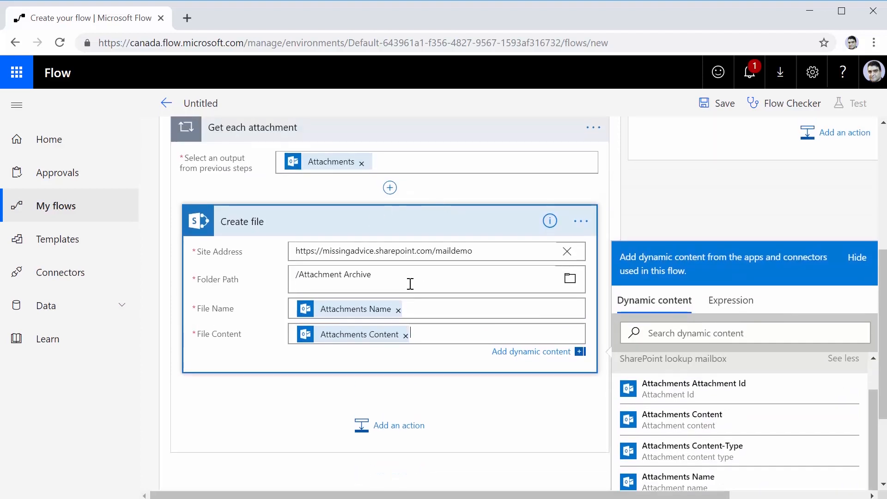
scroll(408, 283, up, 2)
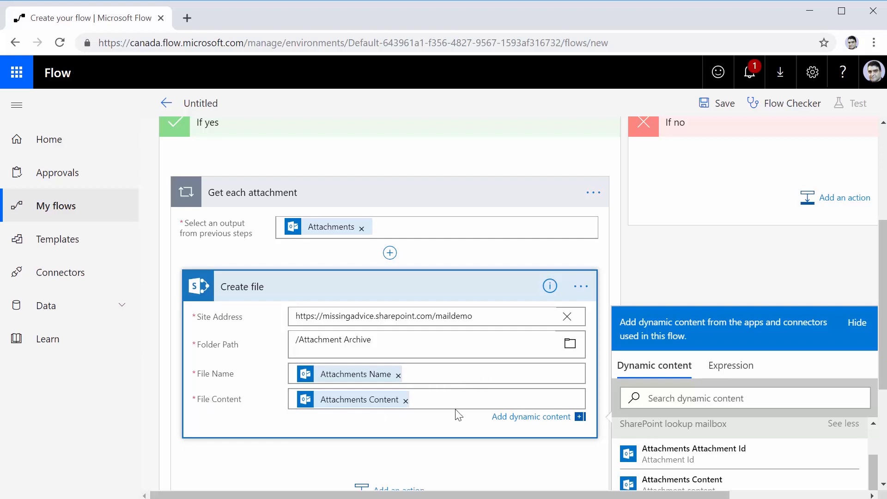
click(720, 104)
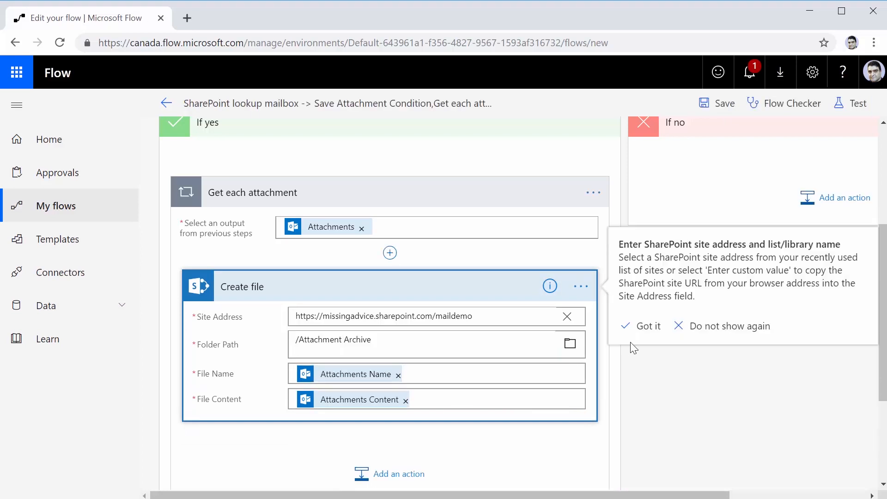
click(647, 327)
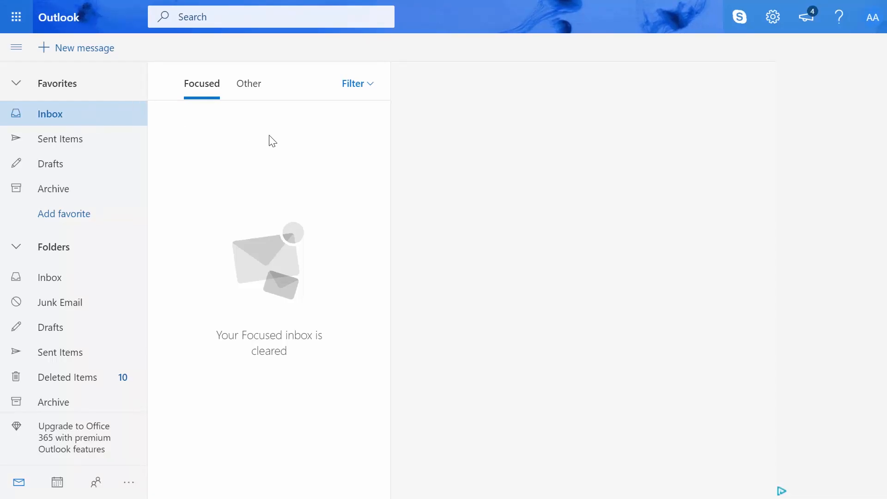
- Switch to Outlook and start a new email addressed to the SharePoint lookup mailbox with the subject SP-Attachment
click(68, 49)
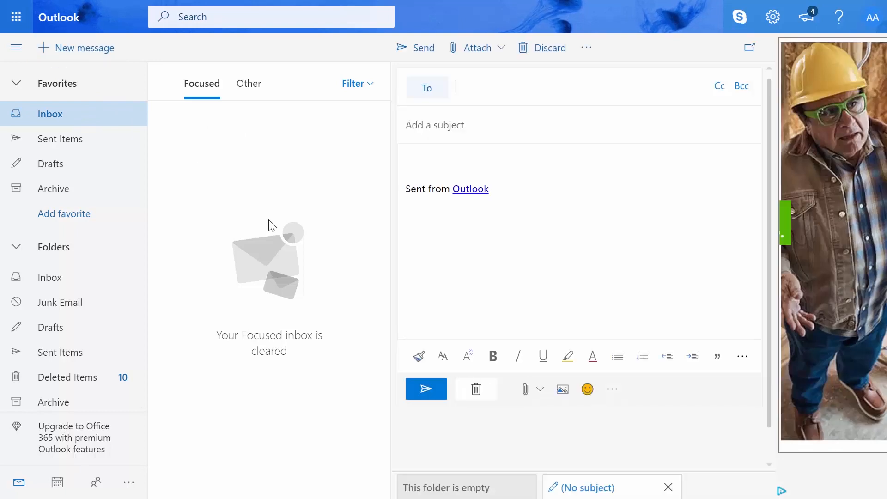
text(share)
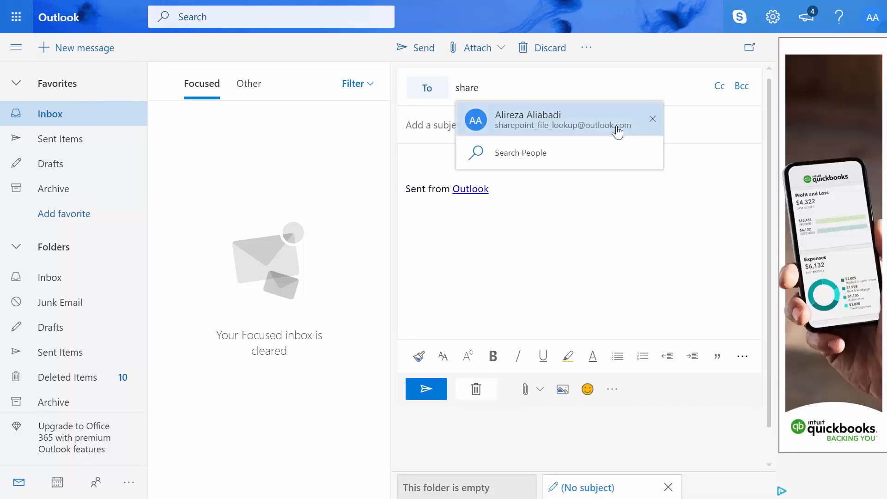
click(573, 123)
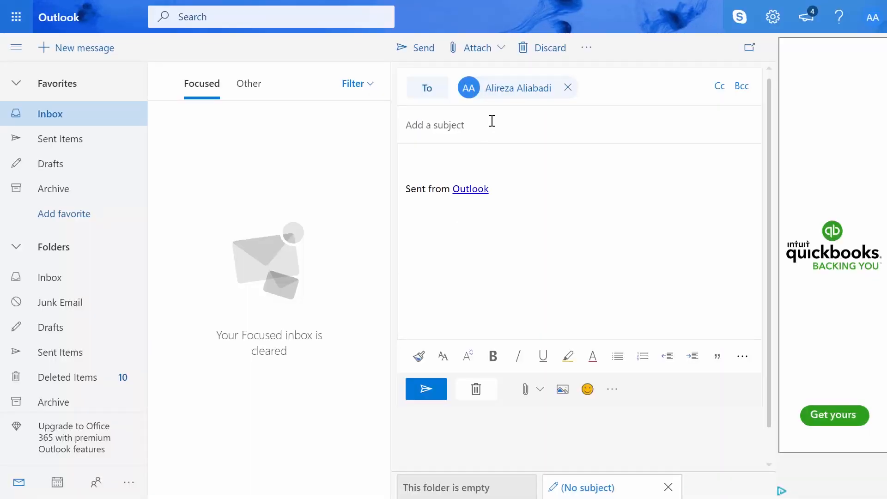
text(SP)
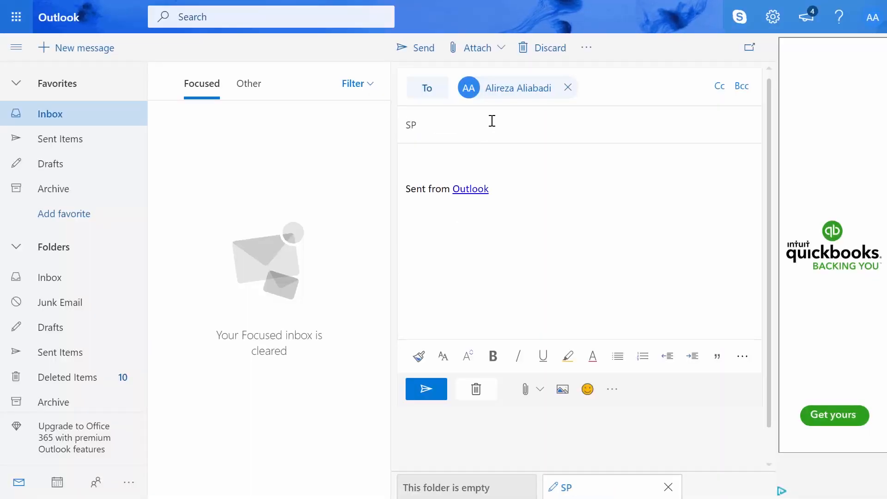
text(-Attachment)
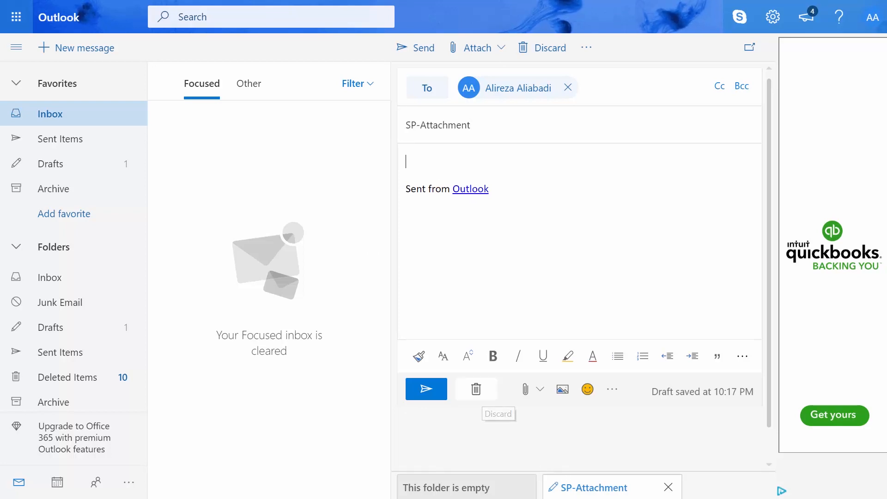
- Attach 2ofus2.jpg, 2ofus3.jpg and Arkendo.jpg to the email as copies and send it
click(525, 389)
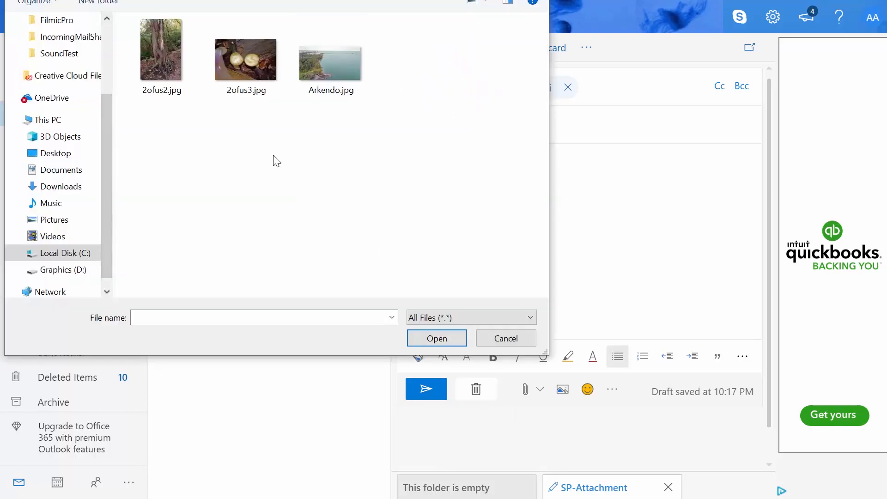
click(174, 69)
ctrl+click(248, 66)
ctrl+click(345, 71)
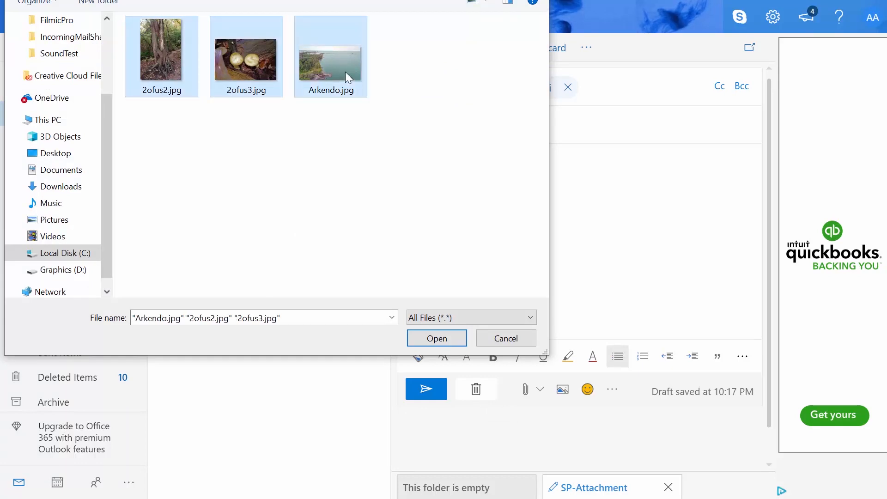
click(437, 338)
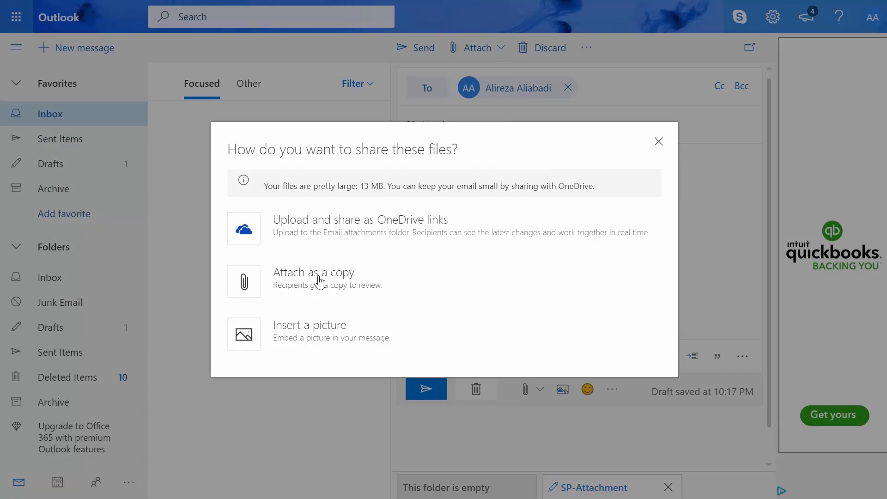
click(332, 282)
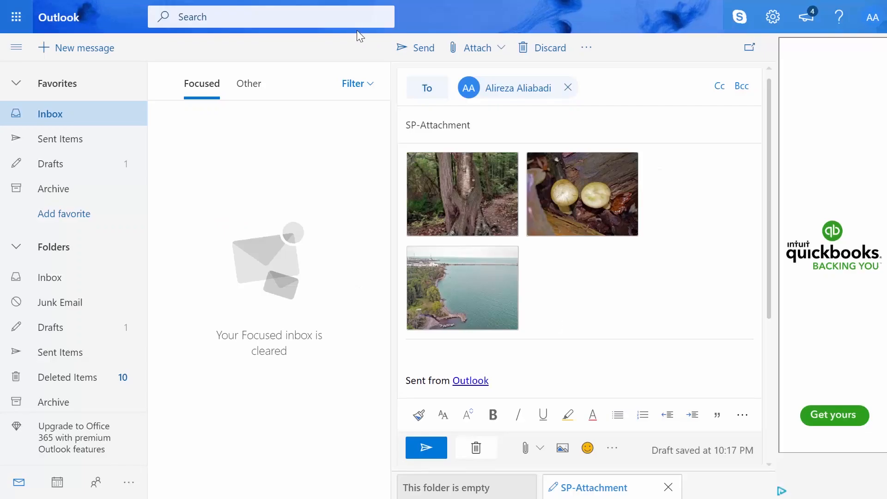
click(419, 49)
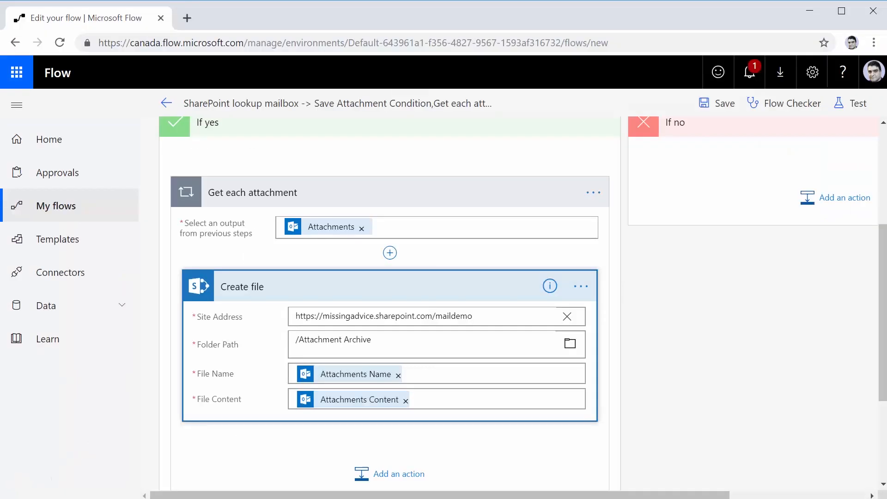
- Return to Microsoft Flow, leave the editor and open the saved flow's details from the flow list to check its run history
click(70, 212)
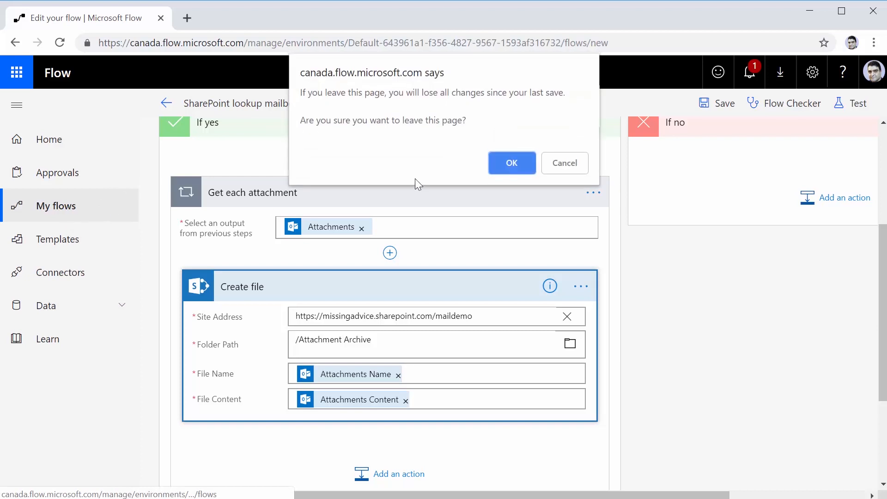
click(501, 164)
click(396, 264)
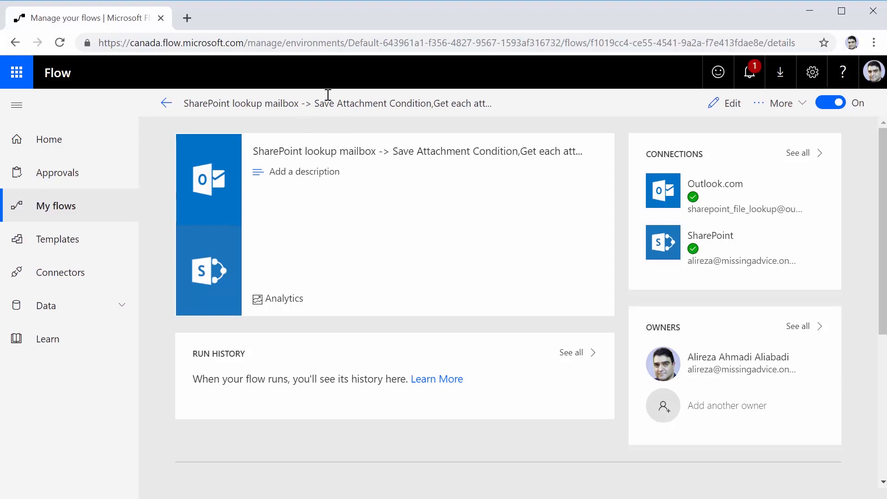
click(80, 214)
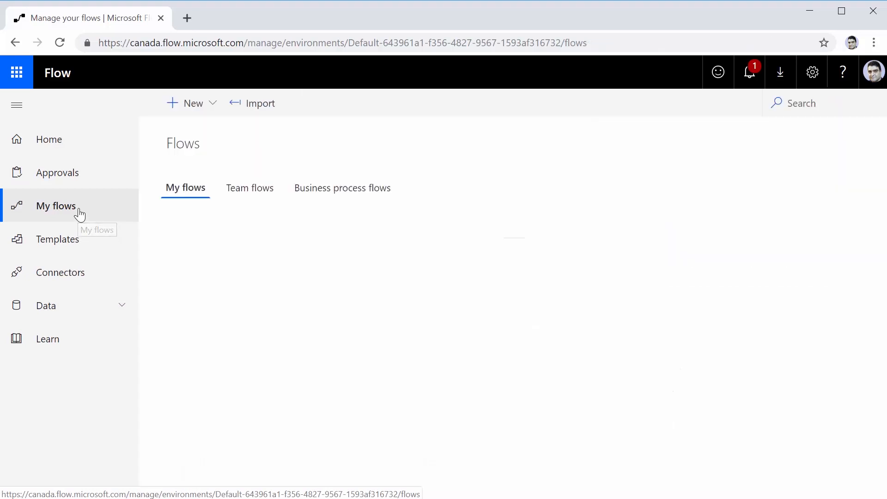
click(279, 263)
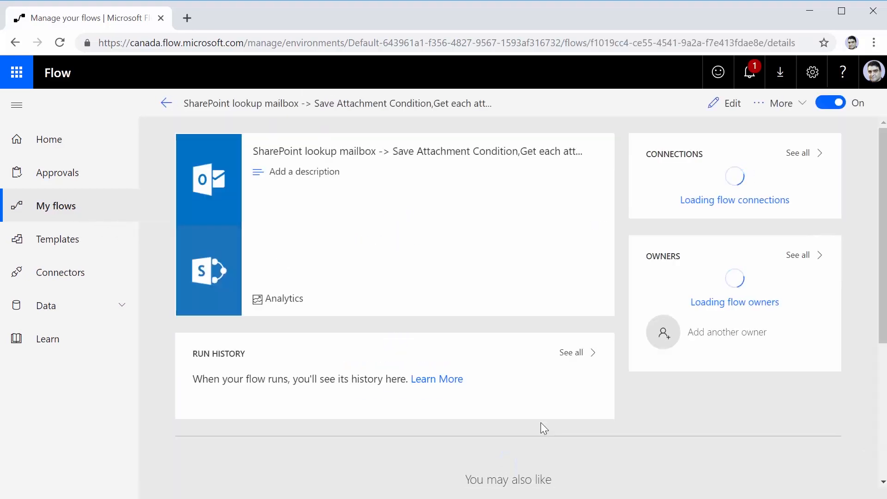
- Reload the flow's details page until the run history shows the completed run
click(372, 44)
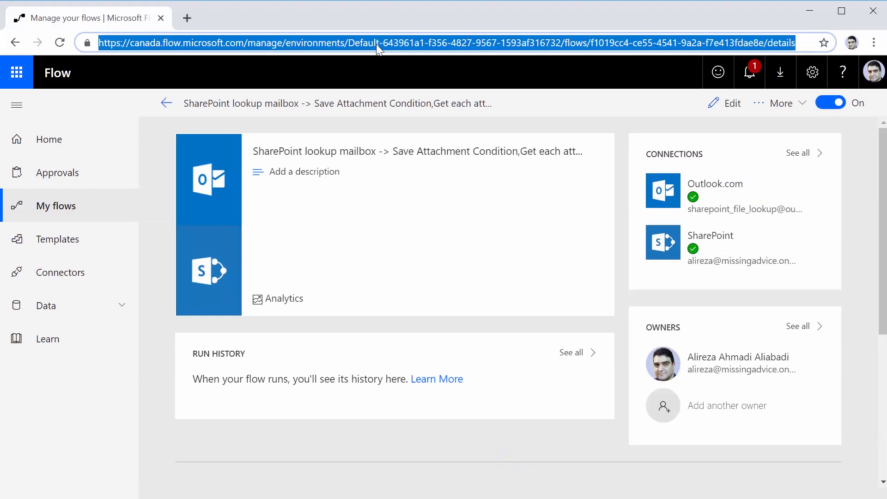
key(Return)
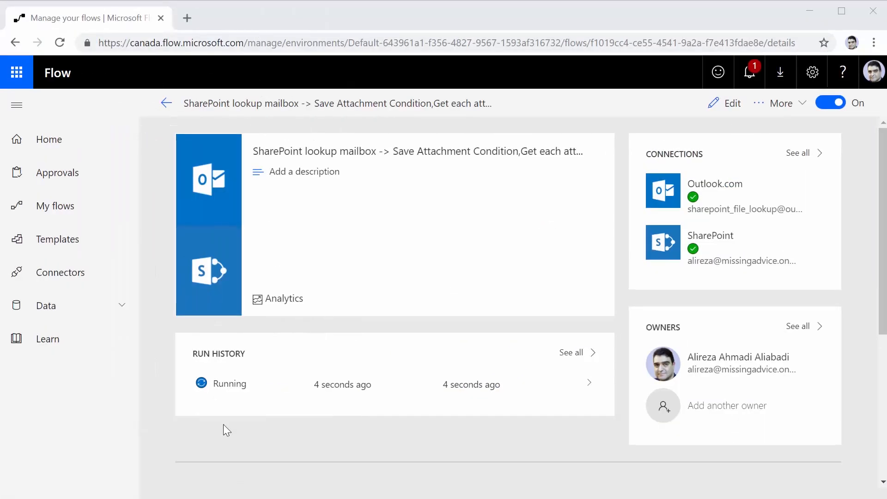
click(316, 39)
key(Return)
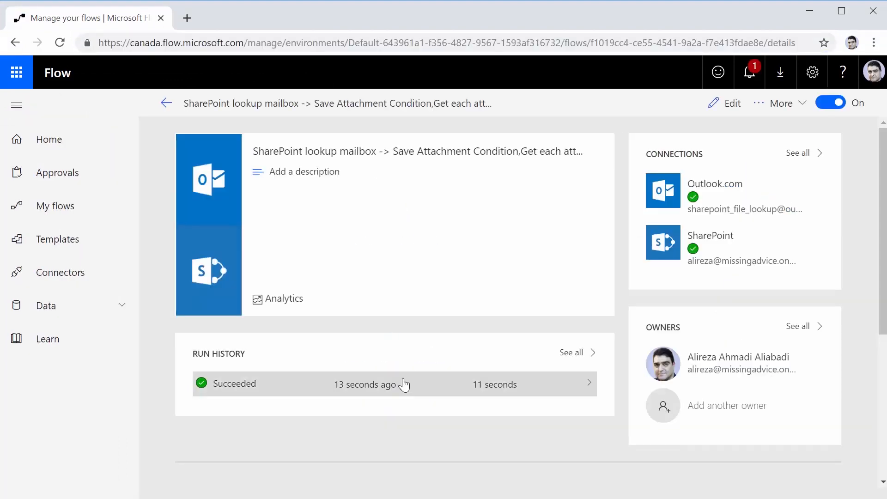
- Open the flow's latest run and expand the Get each attachment loop to examine its execution
click(227, 386)
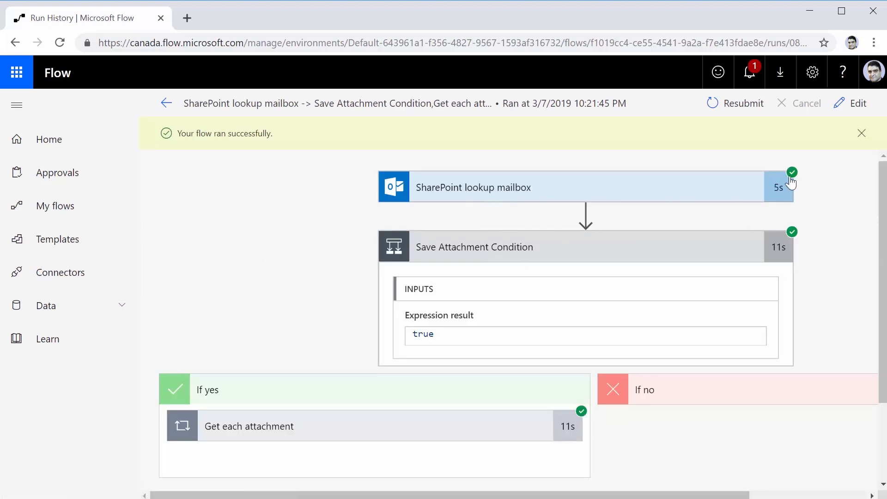
scroll(379, 391, down, 2)
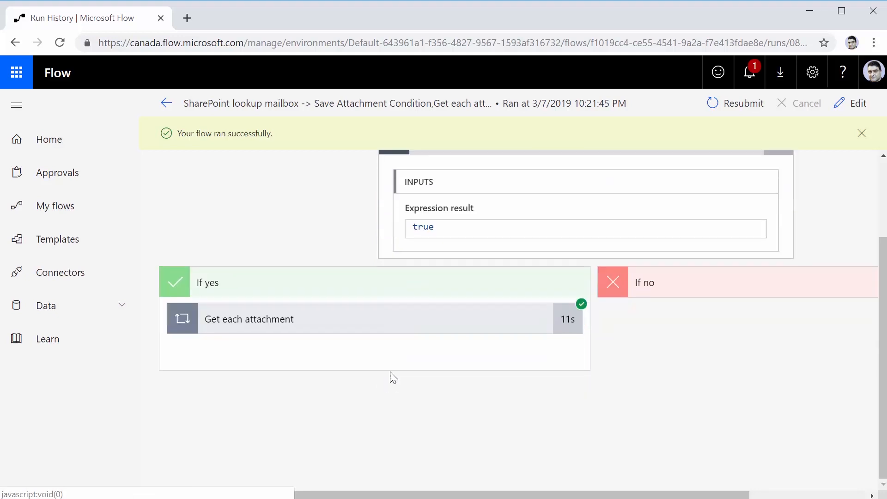
click(291, 328)
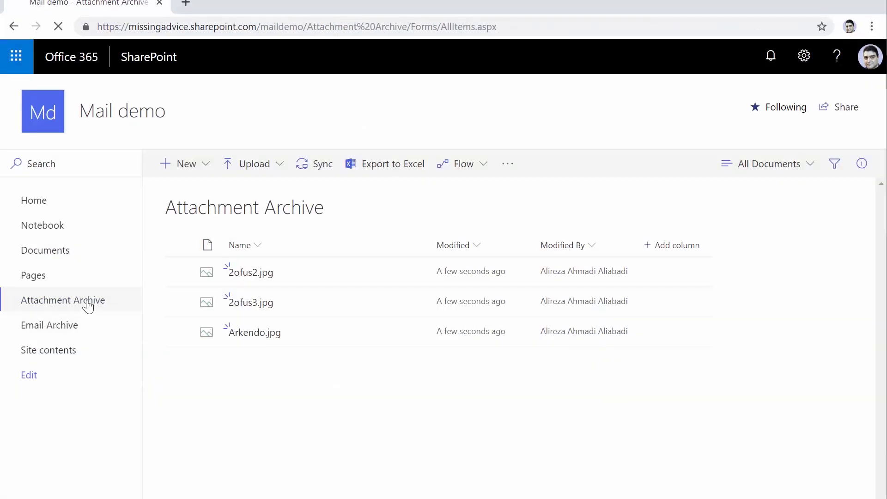
- Switch to the Mail demo SharePoint site, check the Attachment Archive library for the emailed files and open 2ofus2.jpg
click(88, 304)
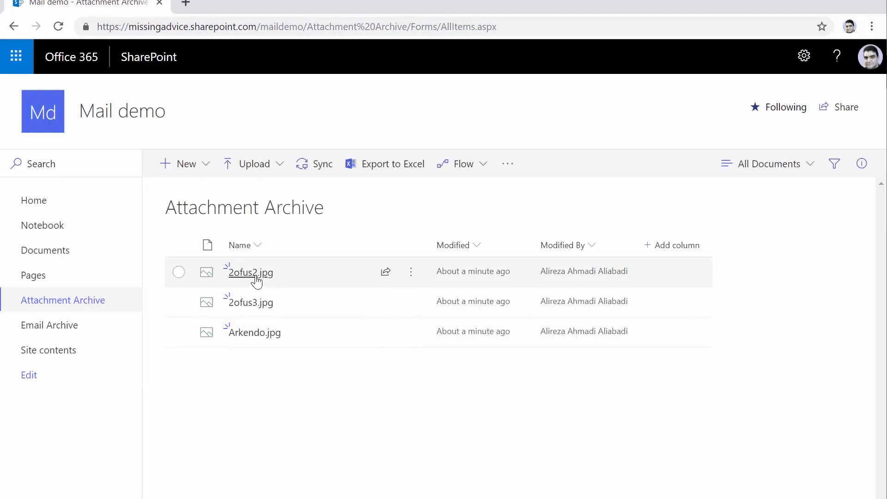
click(255, 277)
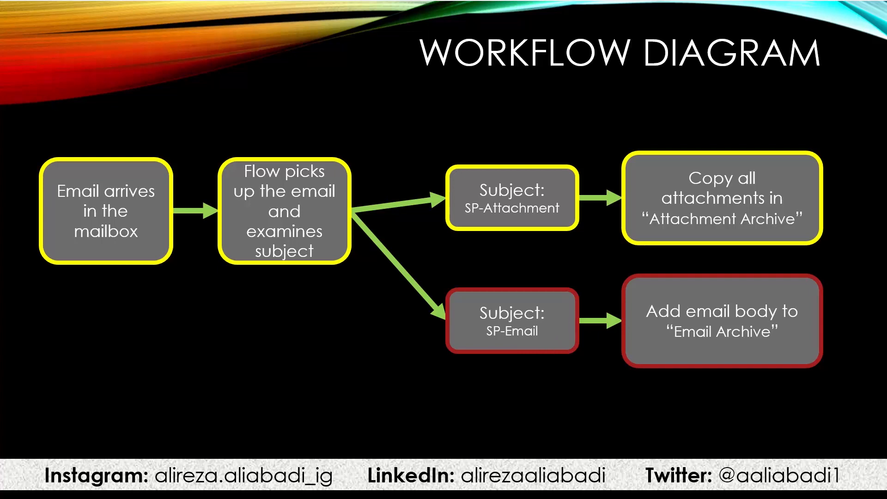
key(Right)
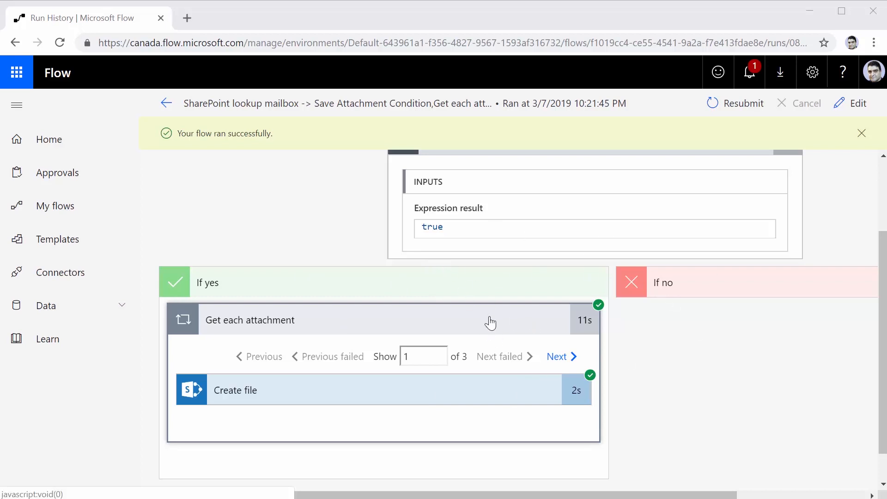
- Return to Microsoft Flow, open the saved flow for editing and add a Condition control after Save Attachment Condition
click(73, 209)
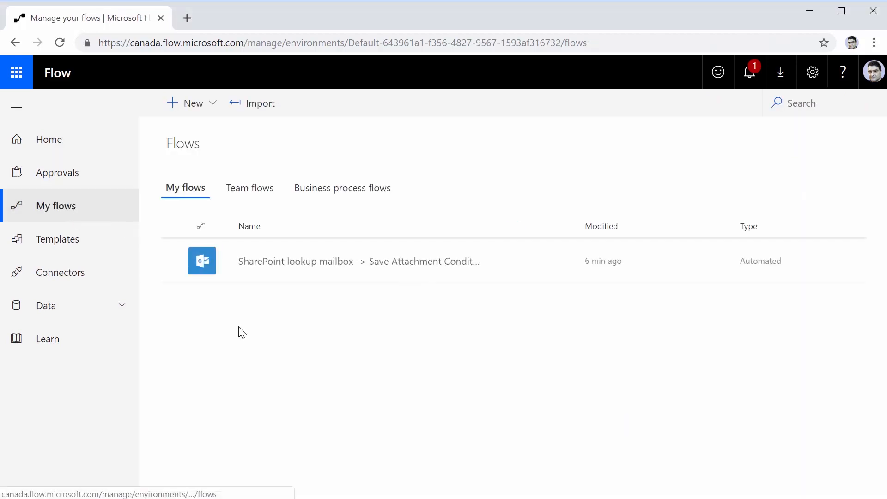
mouse_move(302, 269)
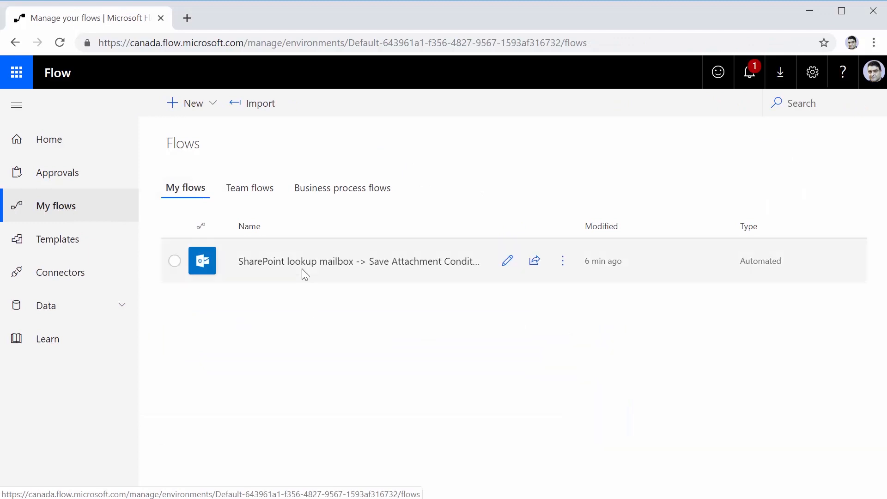
click(507, 262)
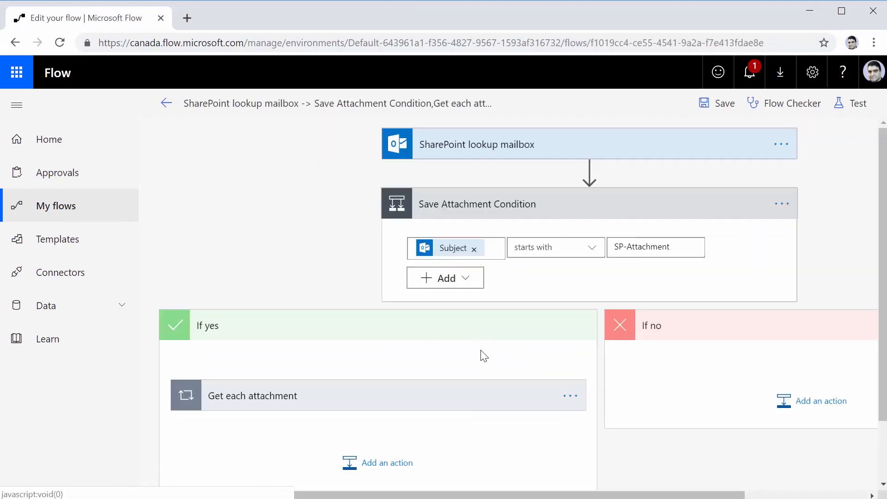
scroll(494, 377, down, 2)
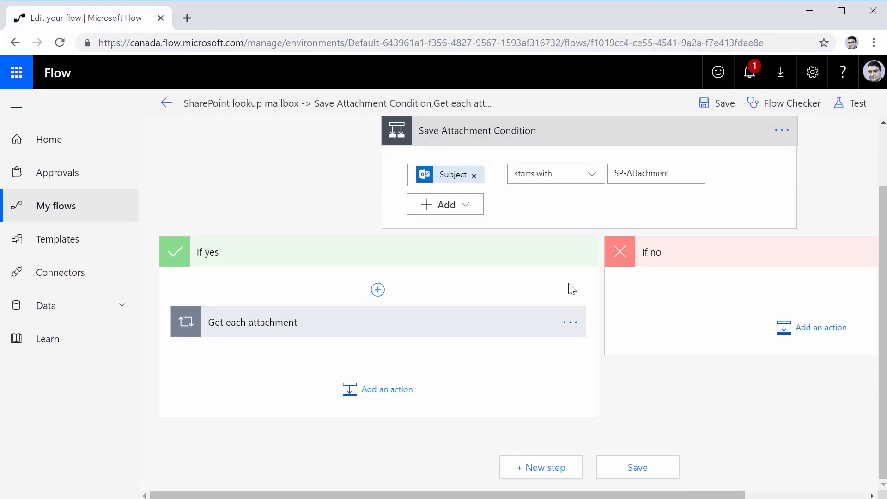
click(541, 468)
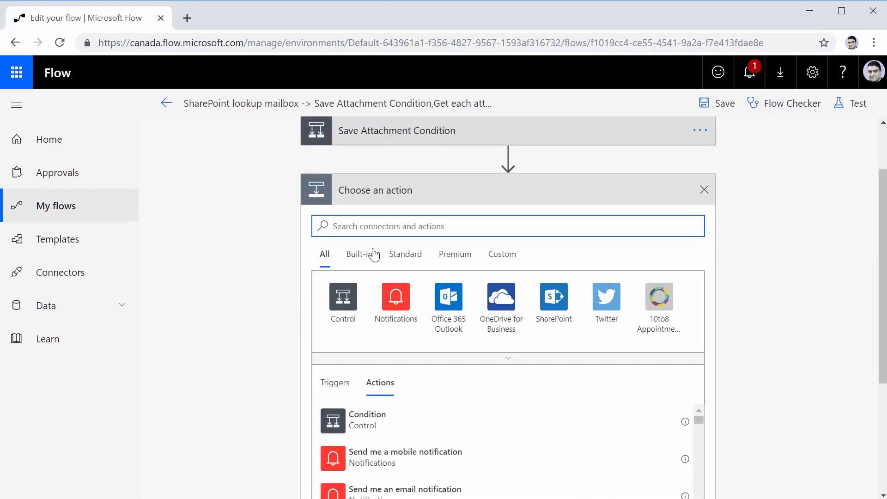
click(342, 305)
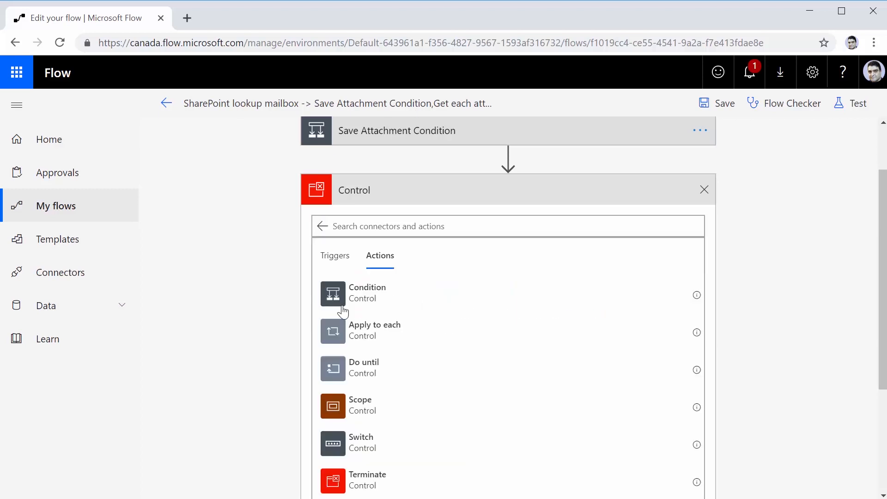
click(366, 301)
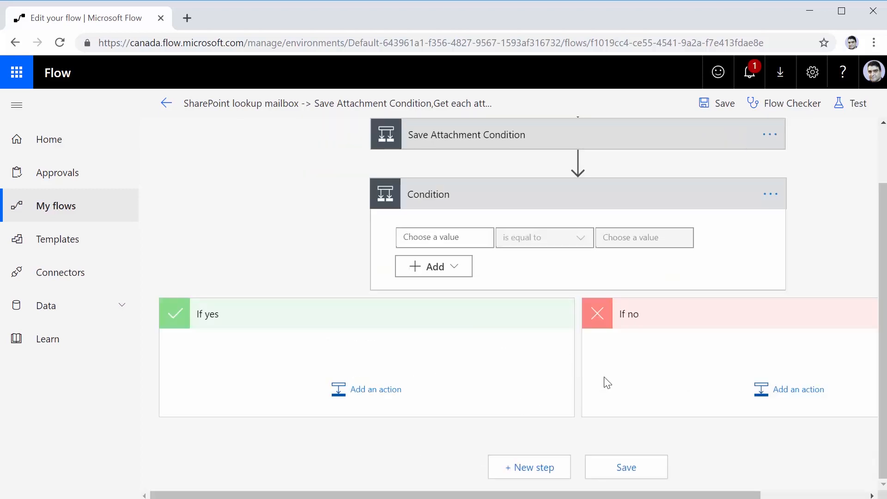
- Set the new condition to check that the email Subject starts with SP-Email
click(454, 239)
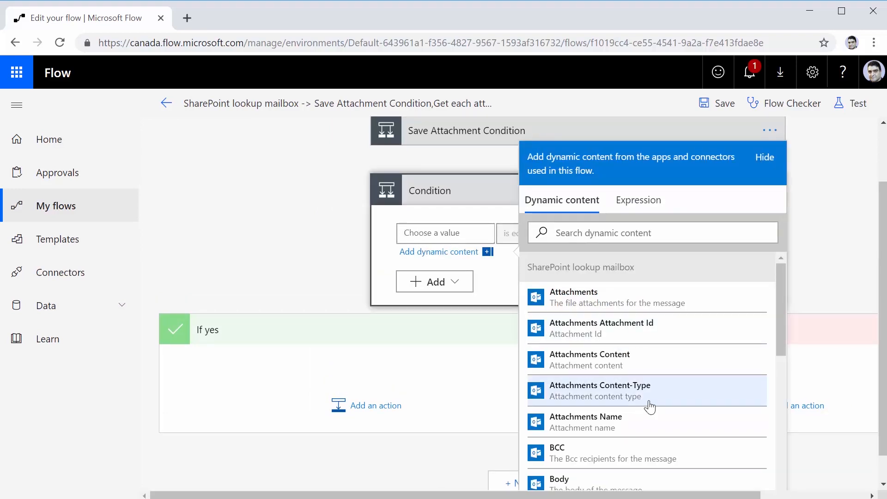
scroll(650, 408, down, 3)
scroll(651, 408, down, 5)
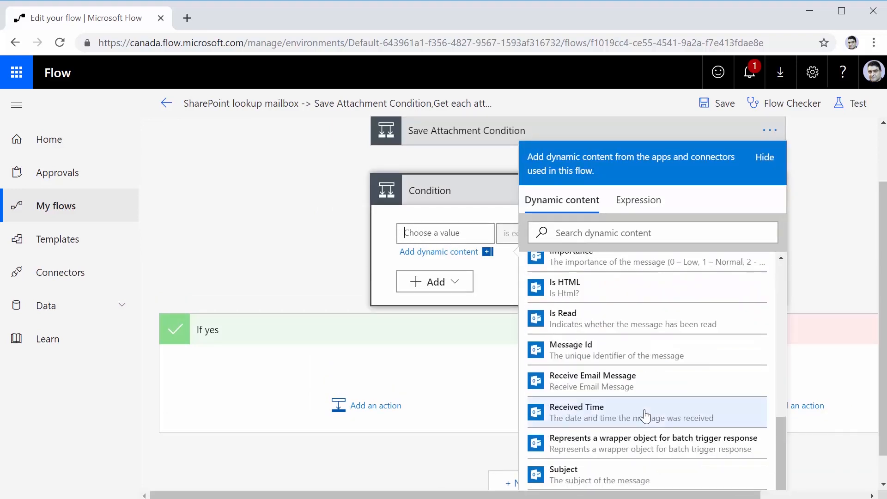
click(626, 479)
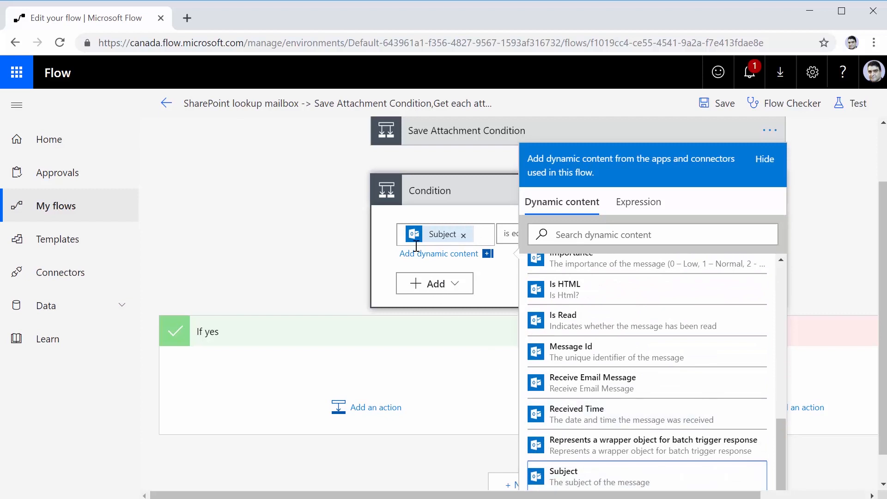
click(377, 247)
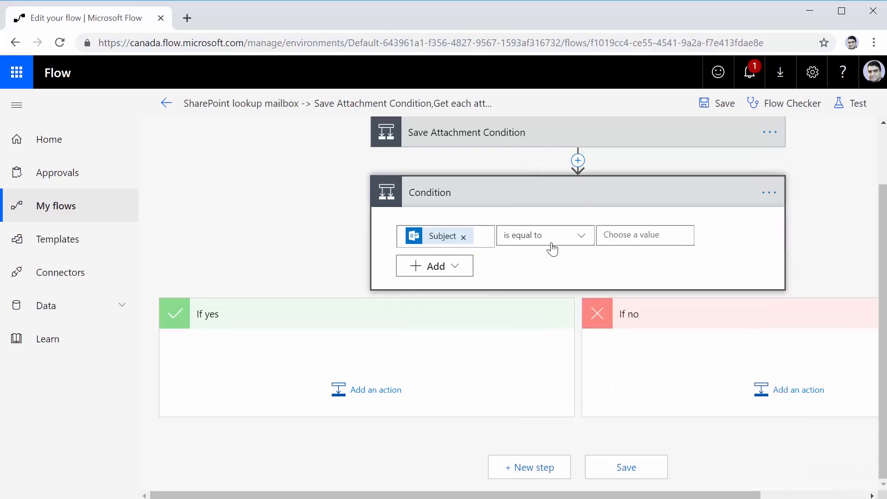
click(573, 242)
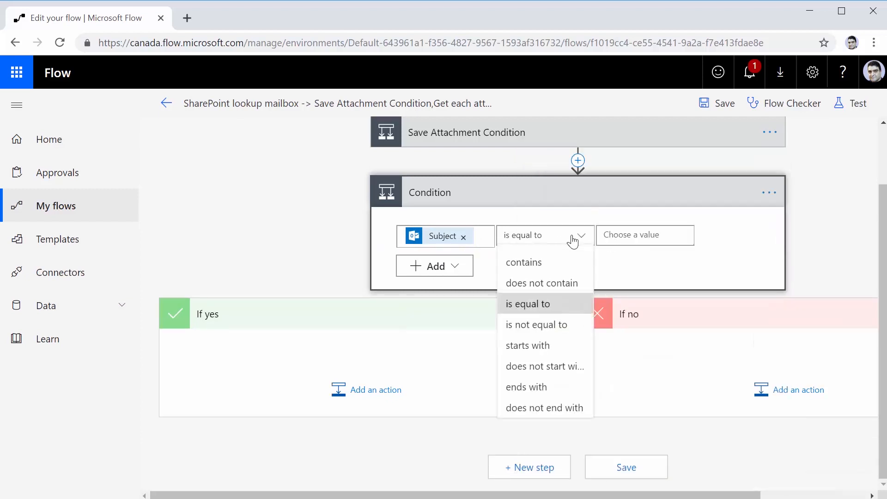
click(535, 354)
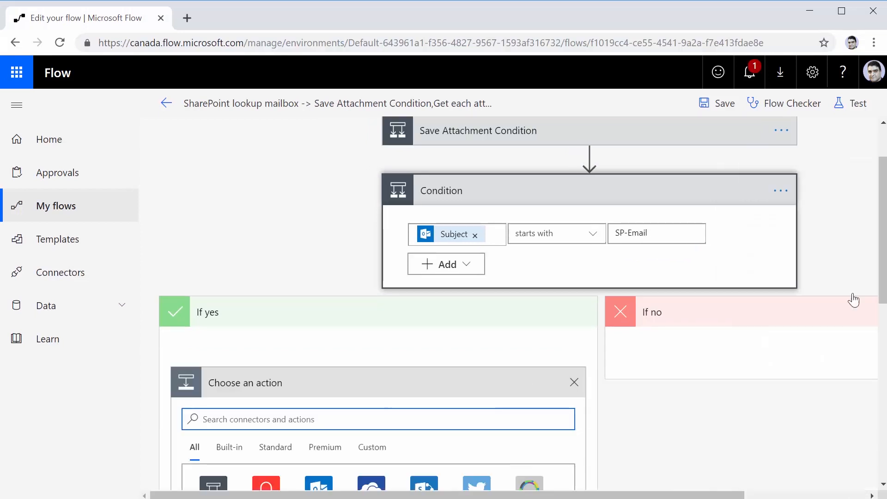
- Rename the new condition as Save Email Body
click(781, 191)
click(703, 187)
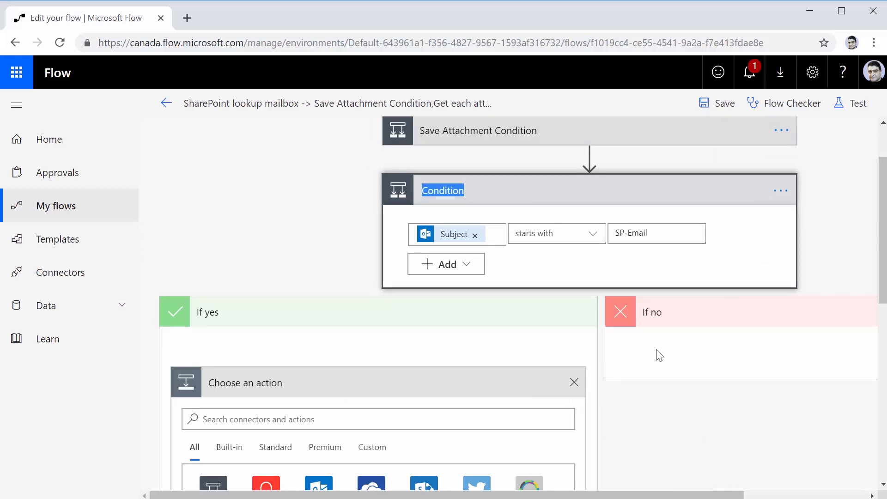
text(Sab)
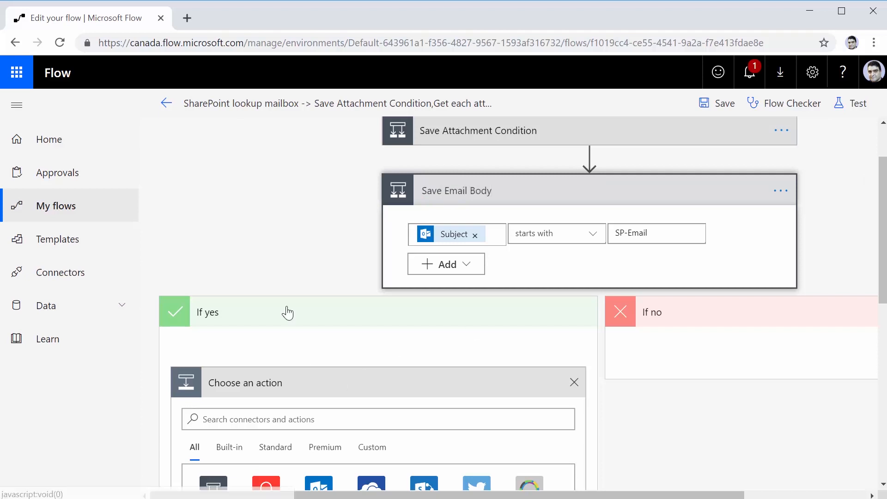
- Add a SharePoint Create item action to the If yes branch of the Save Email Body condition
click(406, 419)
scroll(456, 426, down, 3)
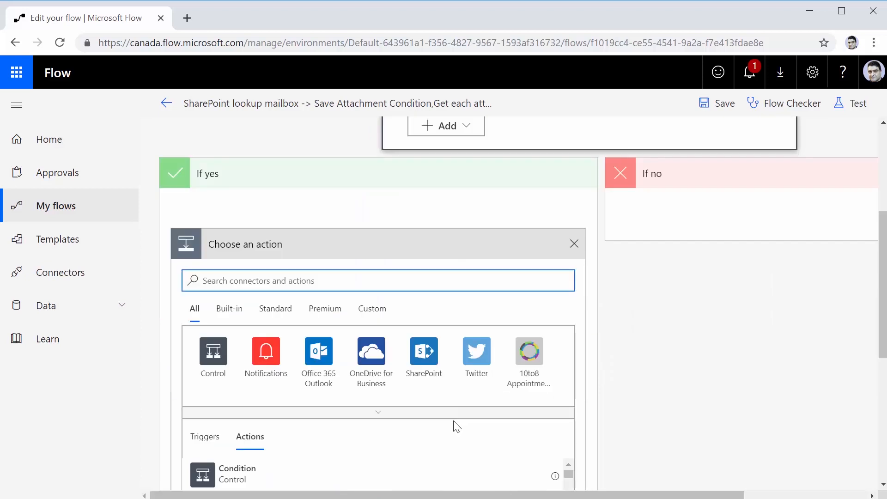
text(Share)
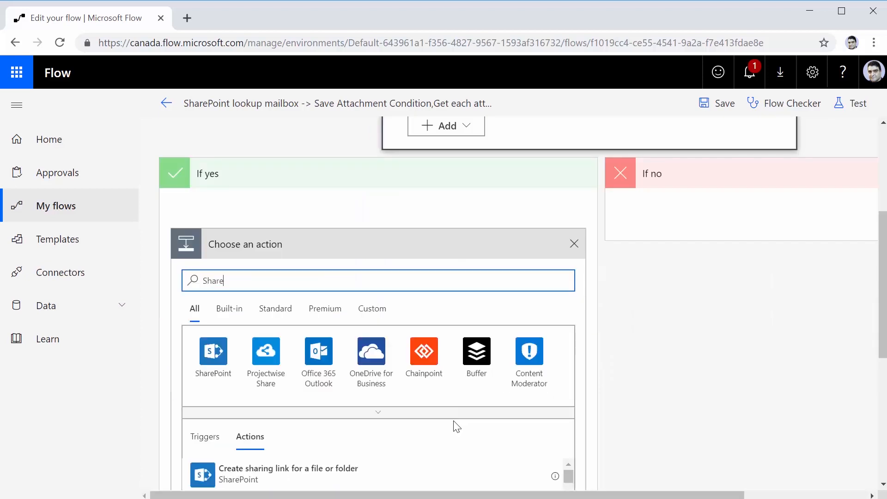
text(Point)
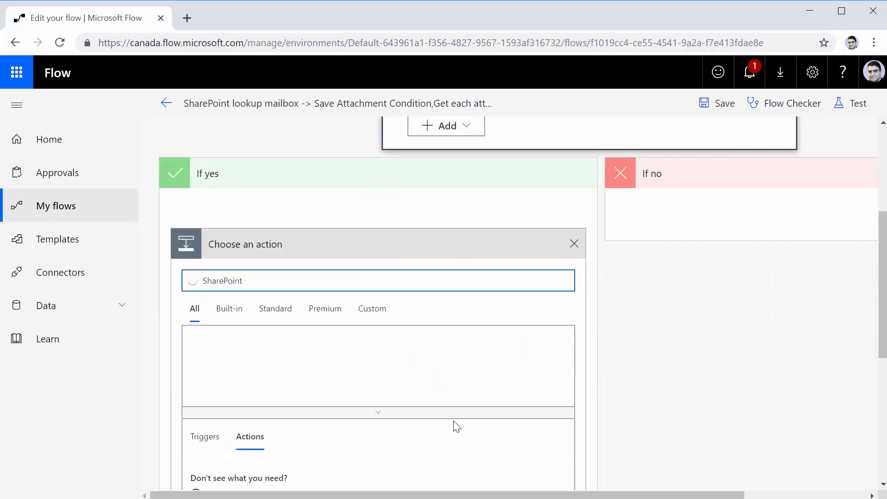
click(206, 354)
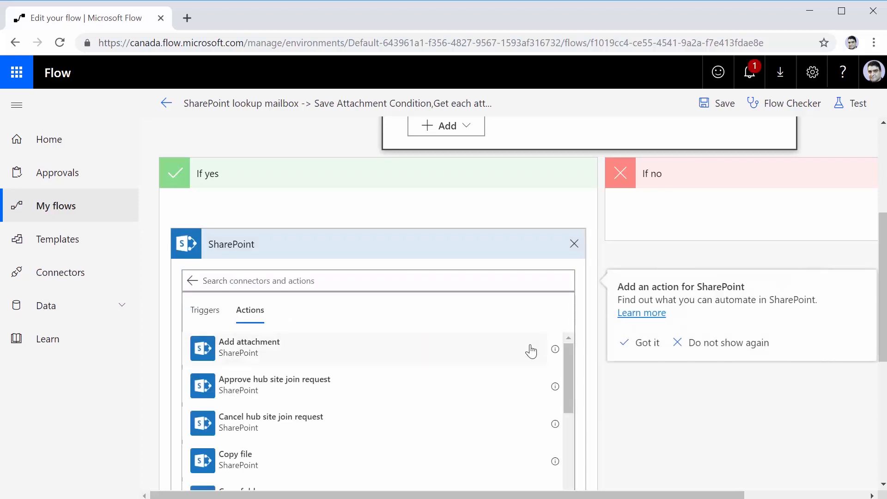
scroll(509, 398, down, 10)
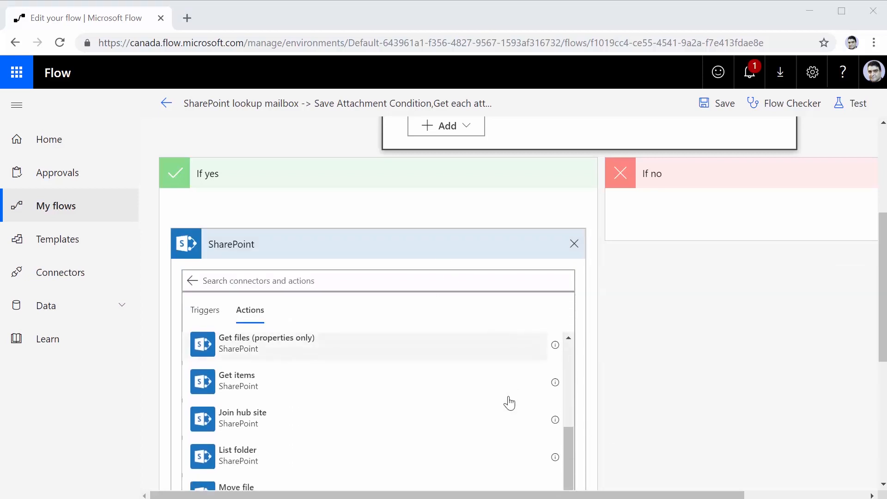
scroll(508, 402, up, 4)
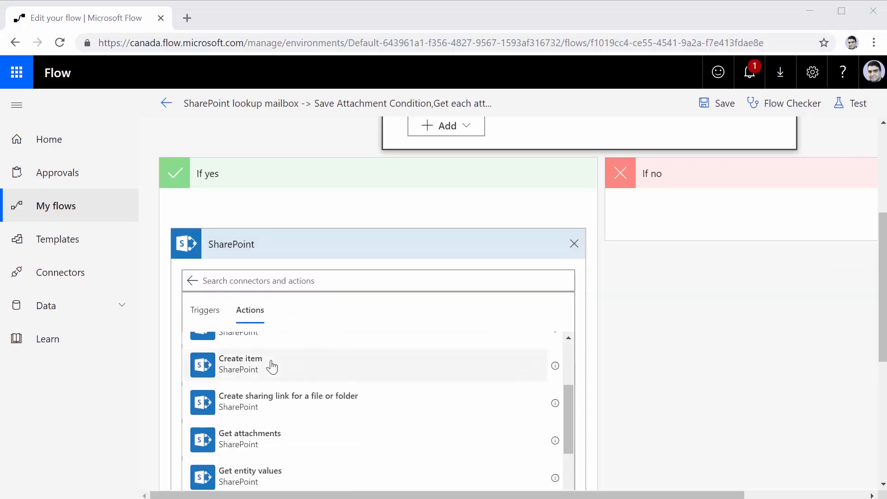
click(272, 367)
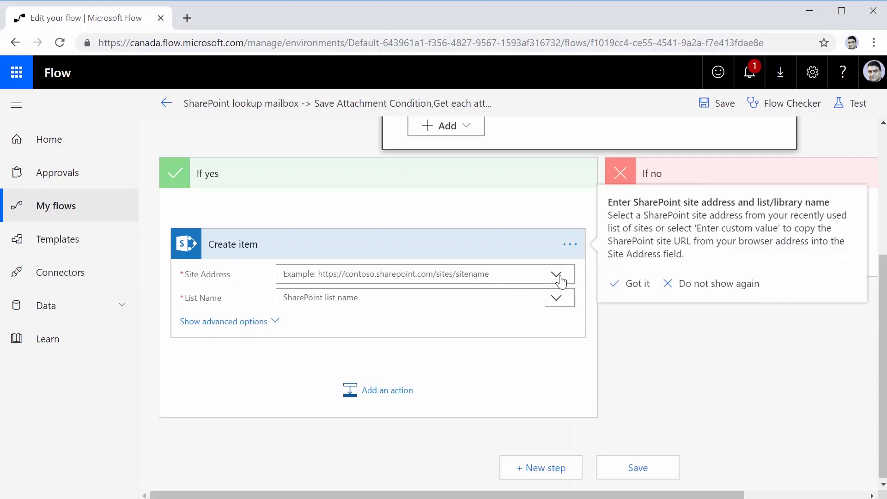
- Set the Create item action's site address to Mail demo and its list name to Email Archive
click(561, 281)
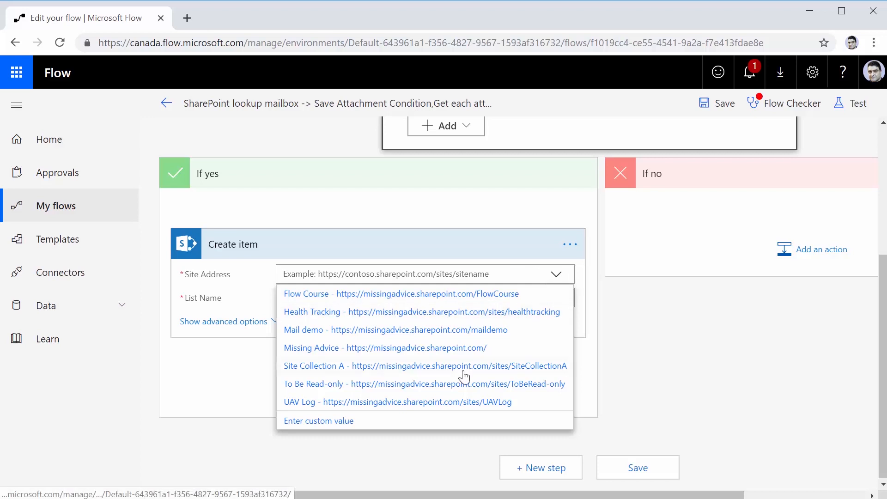
click(468, 331)
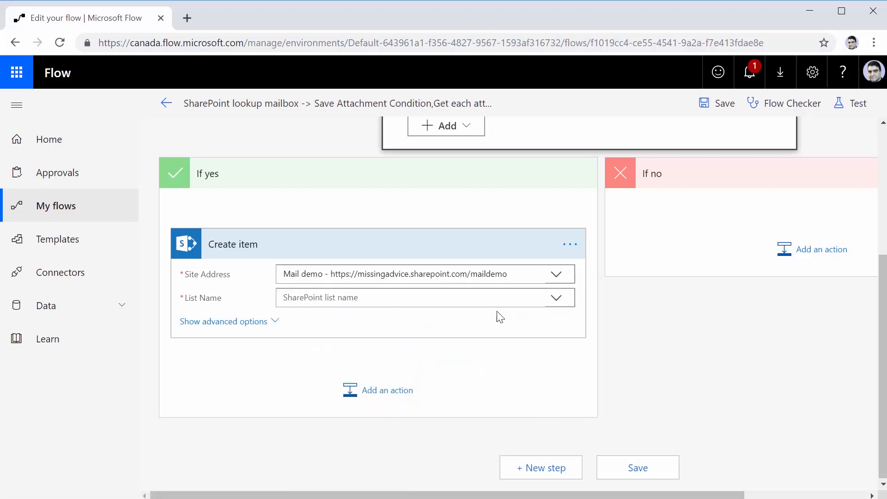
click(558, 299)
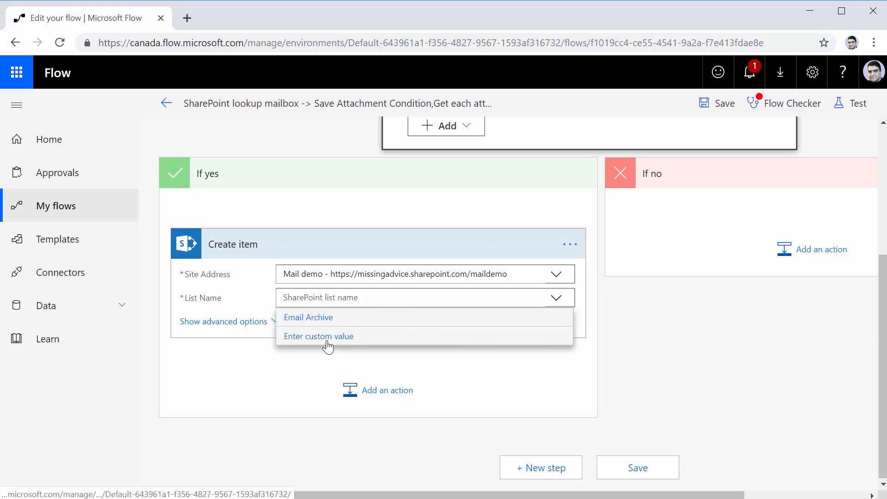
click(318, 319)
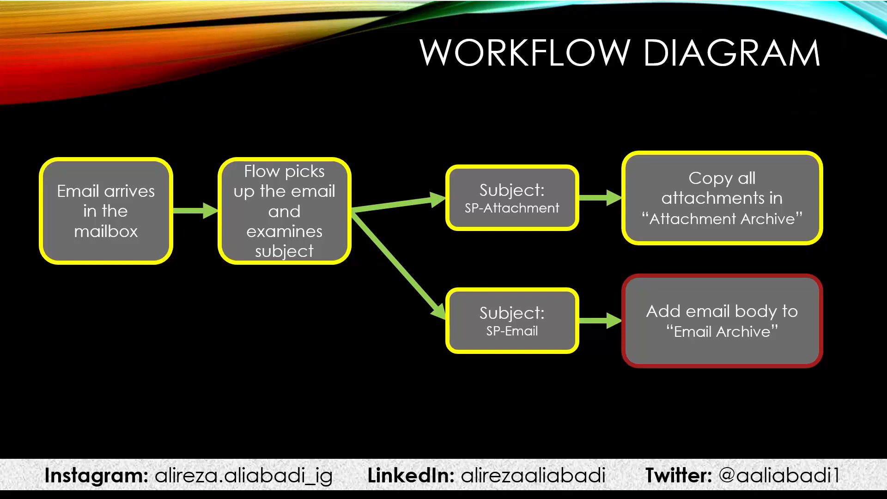
key(Right)
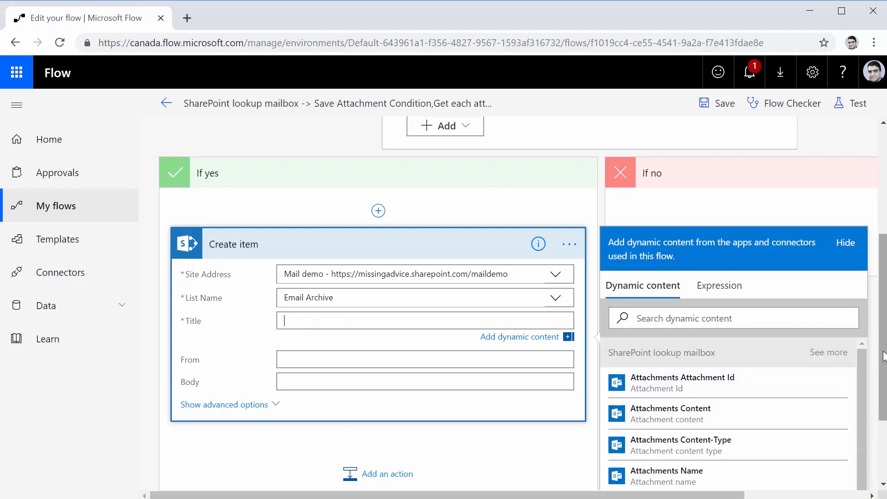
- Fill the Create item action's Title, From and Body with the email's Subject, From and Body dynamic content, and save the flow
scroll(884, 356, down, 3)
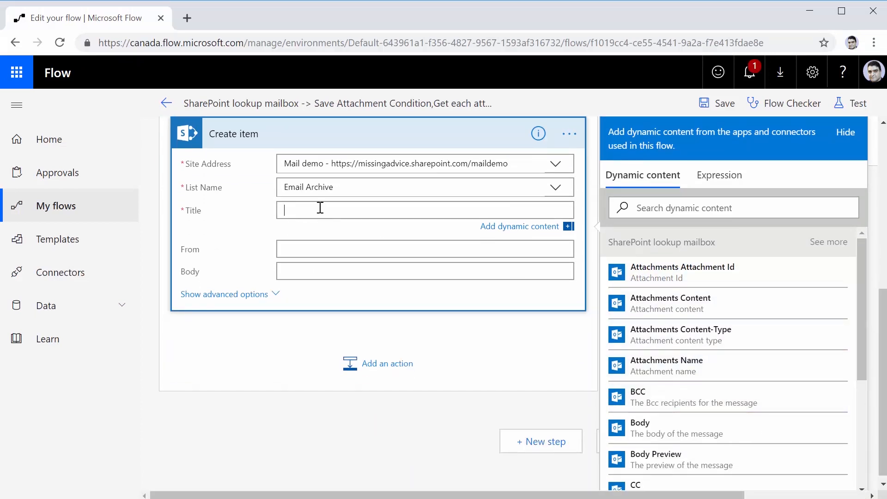
scroll(714, 321, down, 5)
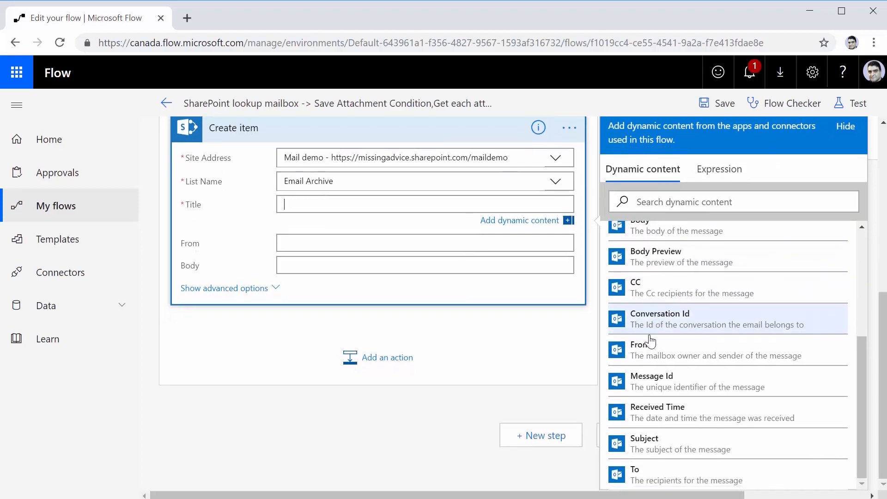
click(648, 449)
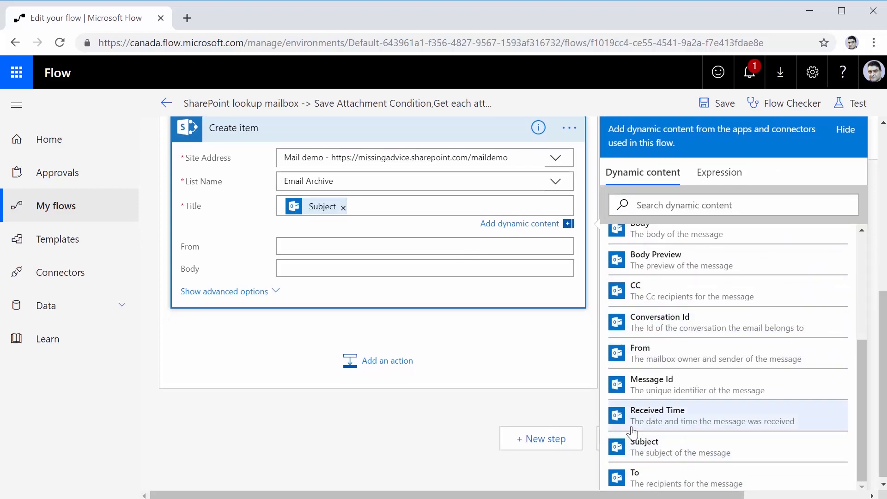
click(307, 248)
scroll(694, 430, down, 5)
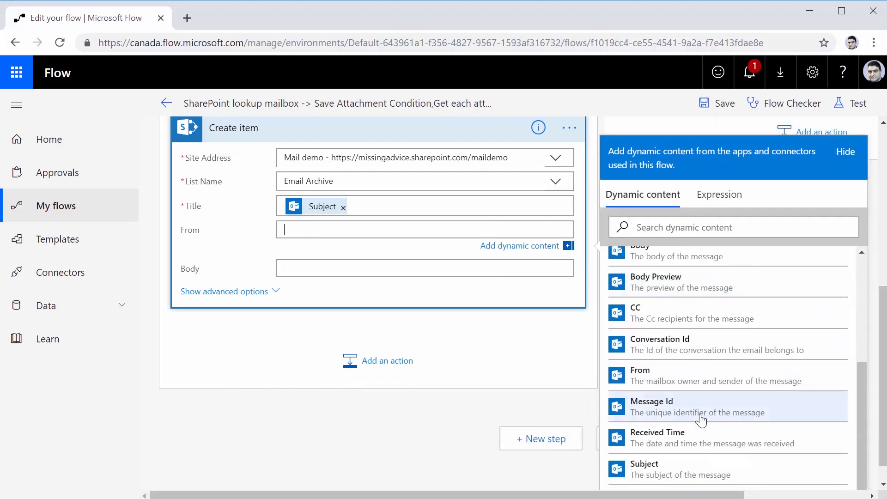
click(638, 382)
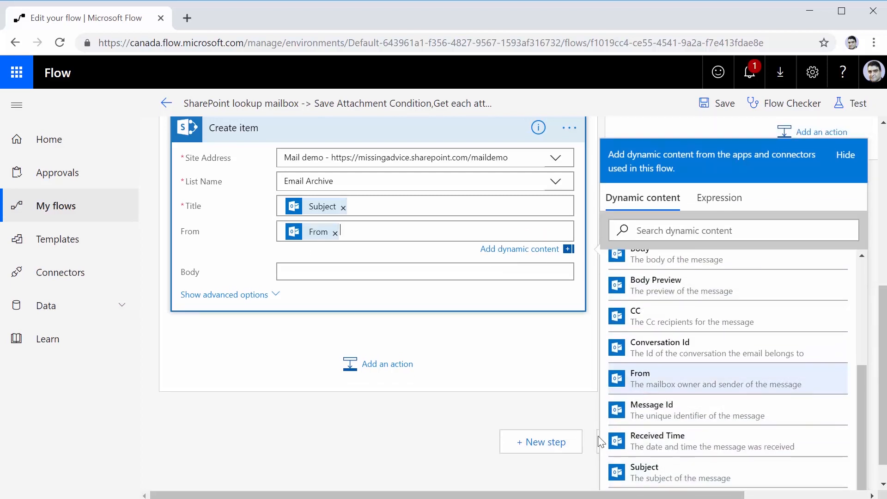
click(302, 274)
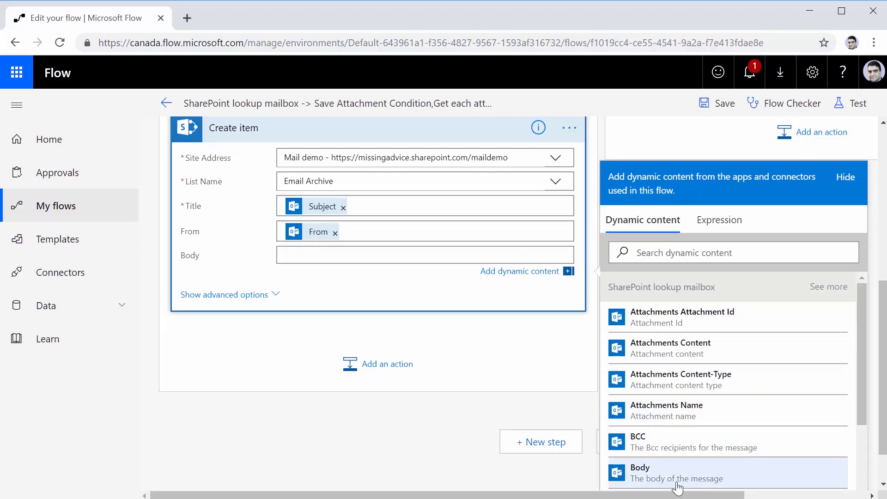
click(710, 483)
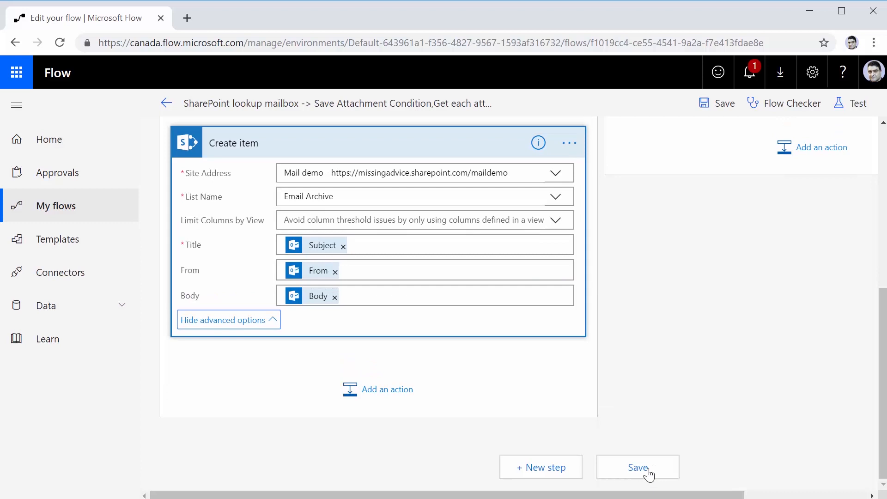
click(644, 468)
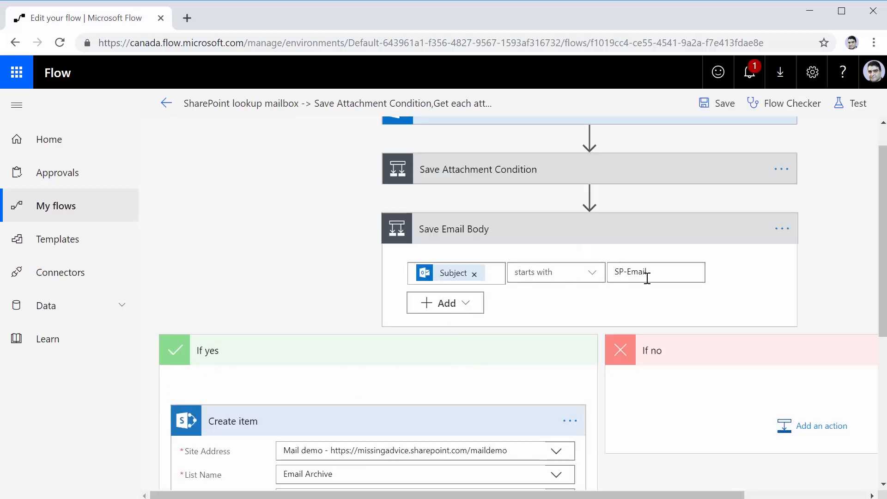
scroll(481, 424, down, 3)
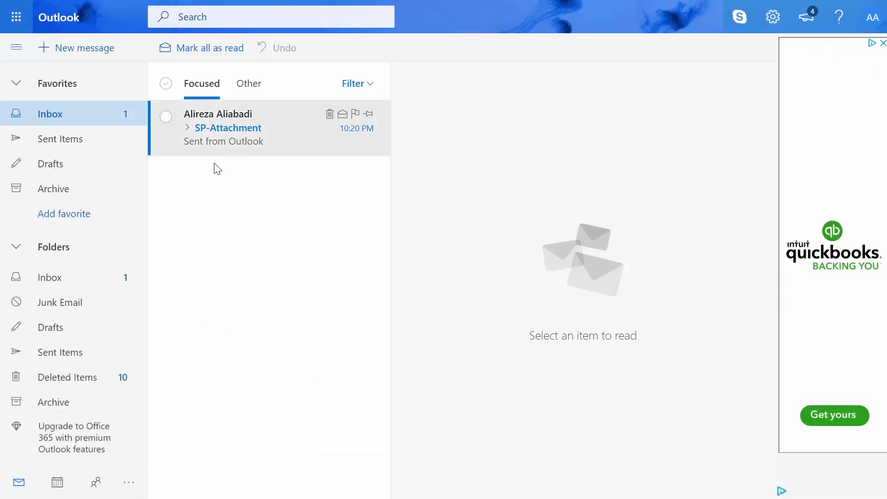
- Switch to Outlook and start a new message addressed to the monitored SharePoint lookup mailbox
click(87, 50)
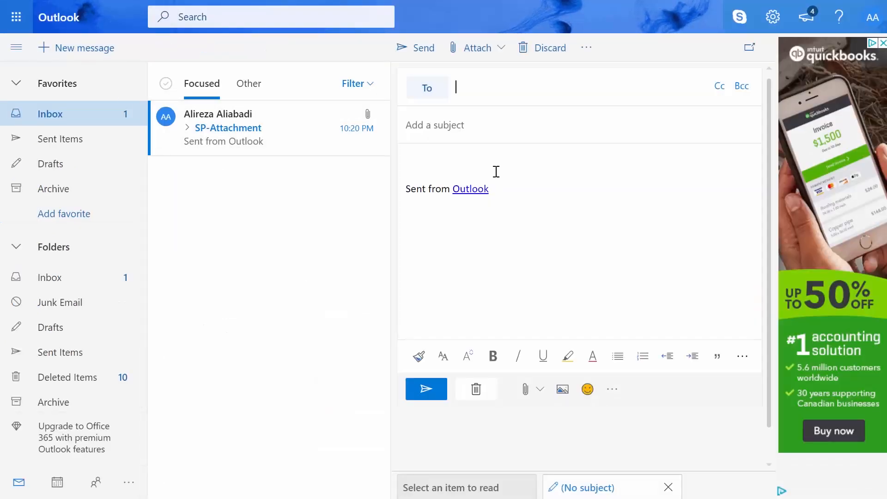
text(sha)
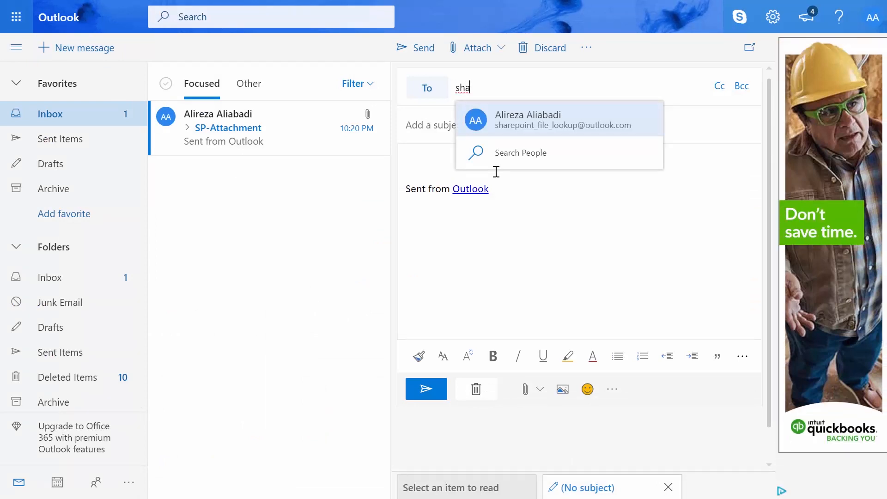
click(583, 134)
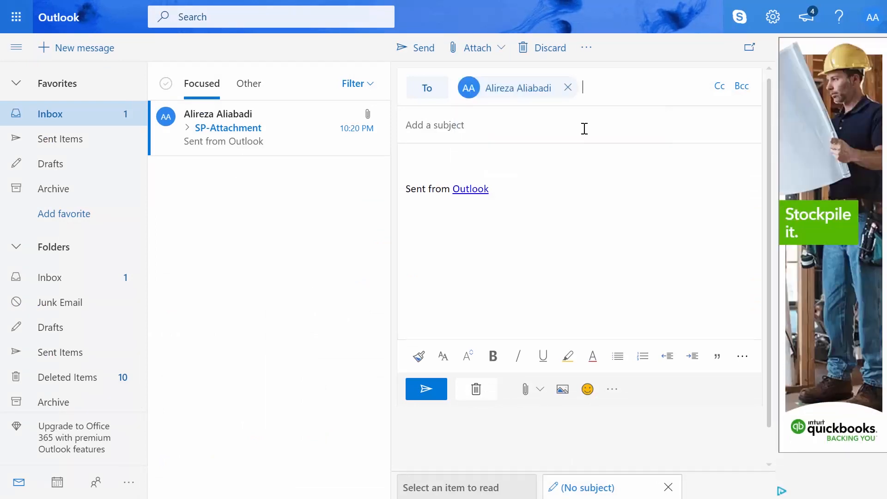
- Send the message with subject "SP-Email: This is a test message to archive" and body "Hello world. SharePoint is cool."
click(536, 133)
text(SP)
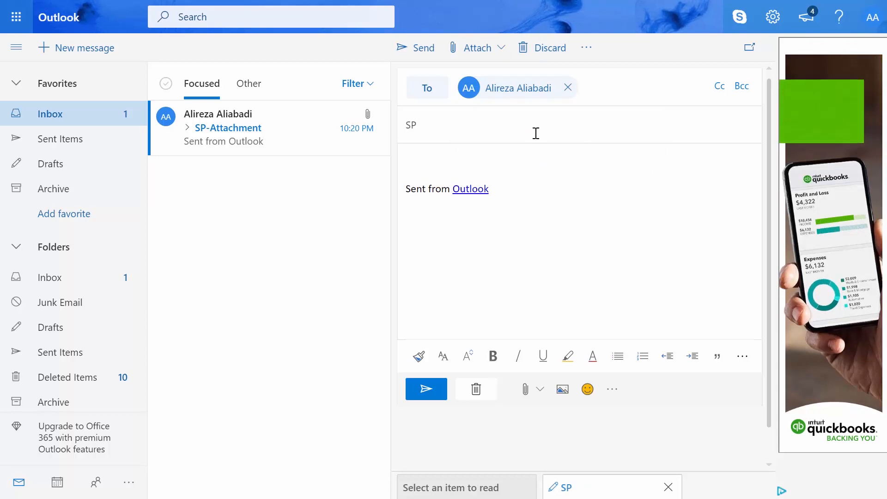
text(-E)
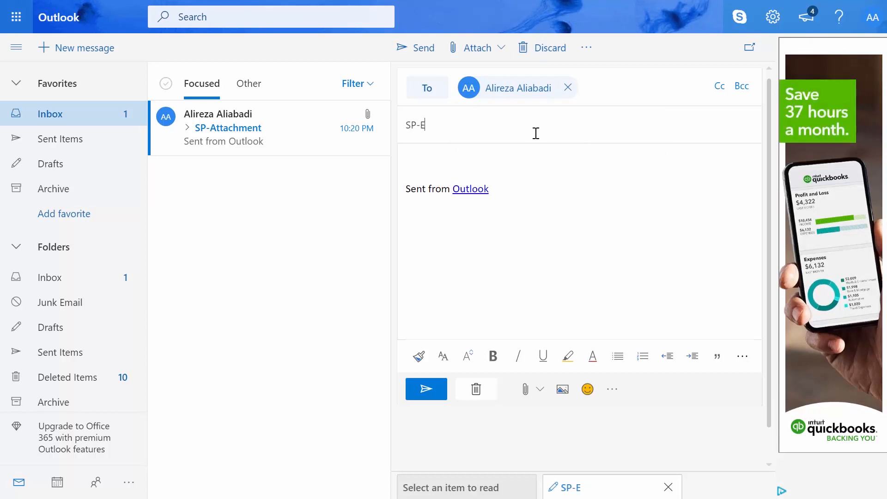
text(mail: This is a)
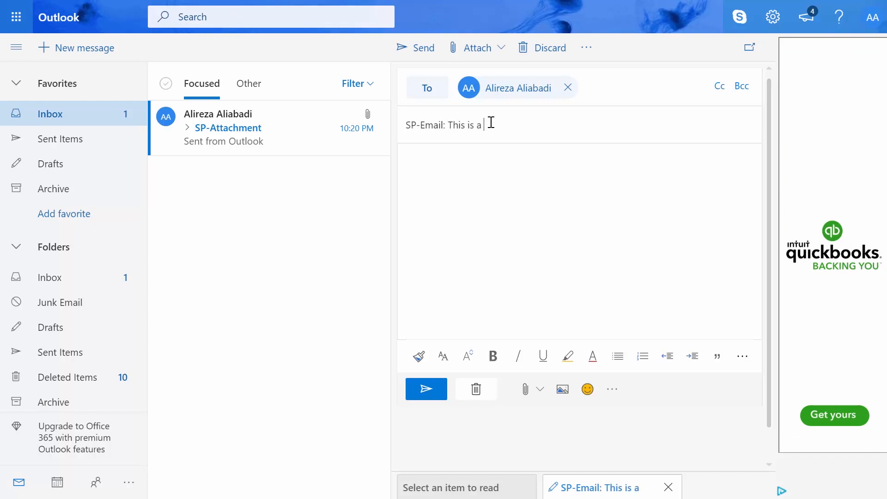
text(test m)
text(Hello world. SharePoint is cool.)
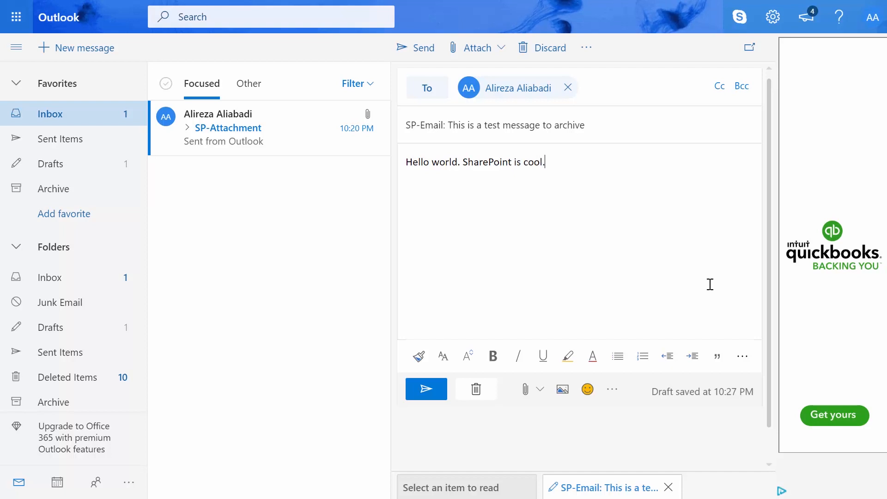
click(426, 390)
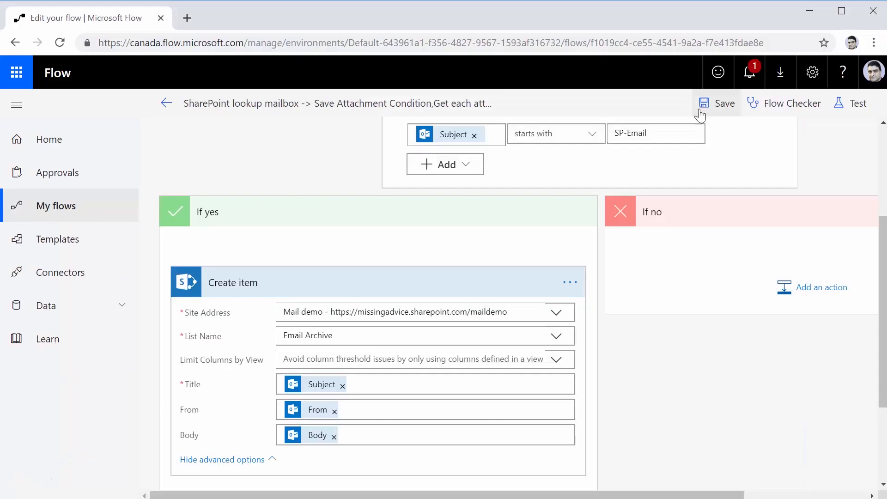
- Return to Microsoft Flow, leave the flow editor, and open the latest run of the SharePoint lookup mailbox flow
click(700, 108)
click(69, 210)
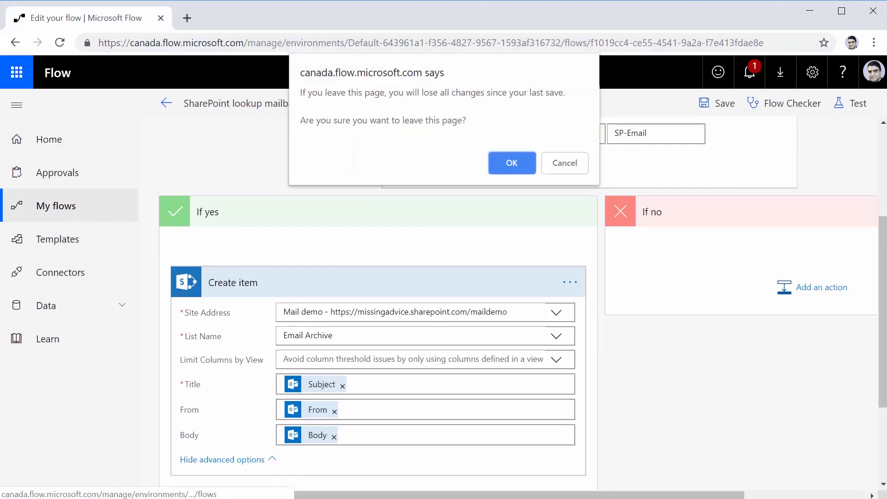
click(508, 164)
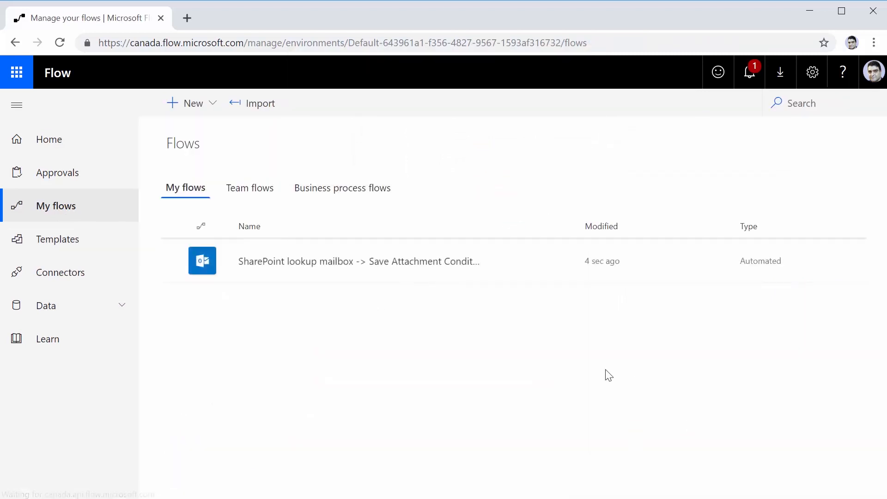
click(407, 262)
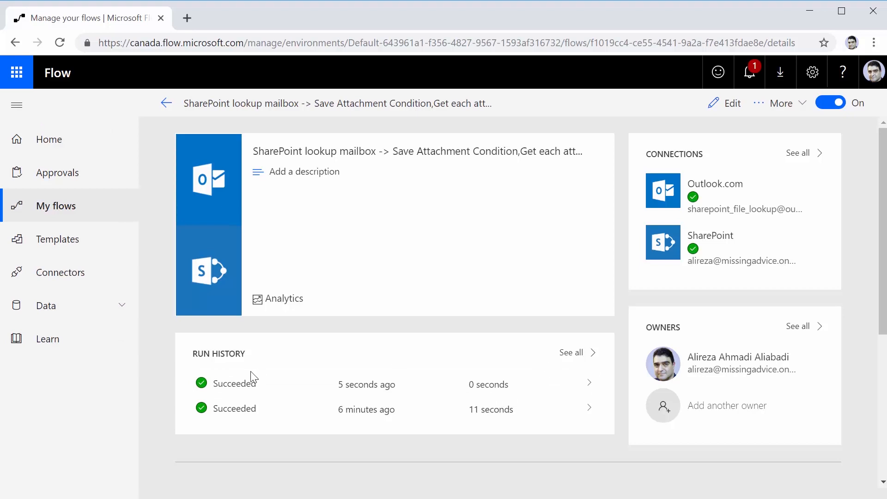
click(240, 384)
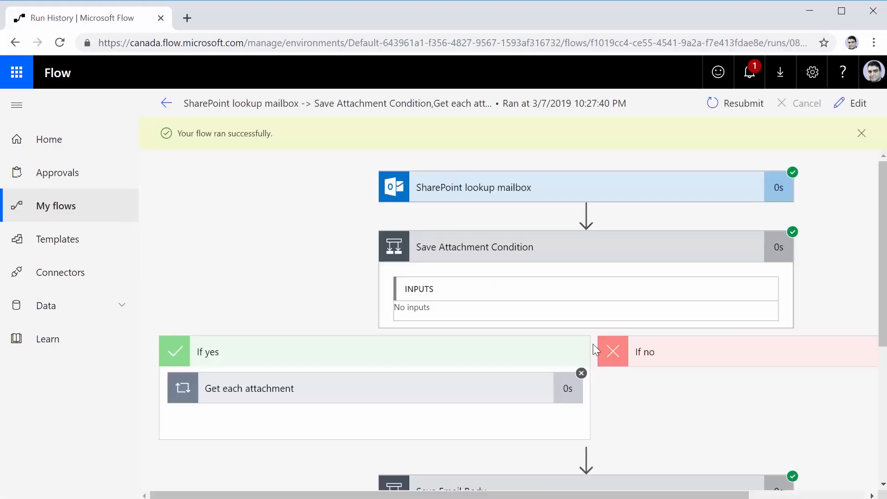
- Examine the run's Save Attachment Condition and Save Email Body results and the Create item action's details
scroll(583, 317, down, 3)
scroll(583, 318, up, 3)
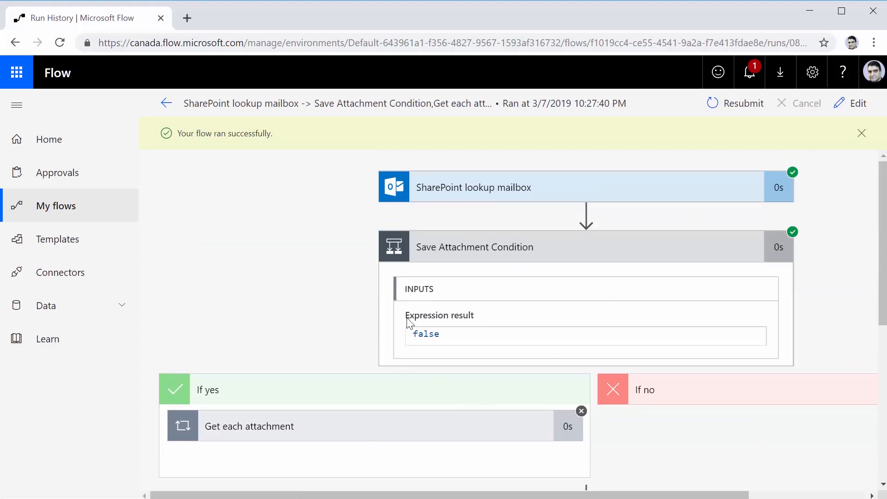
scroll(535, 389, down, 3)
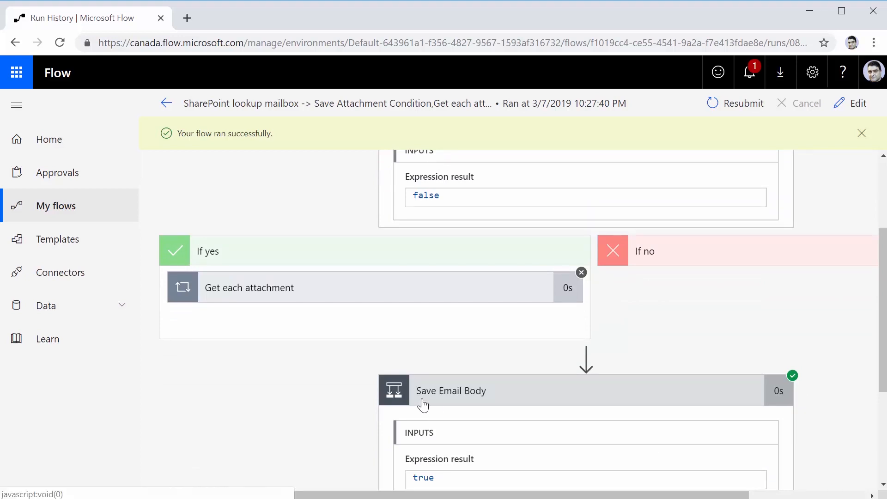
scroll(535, 411, down, 3)
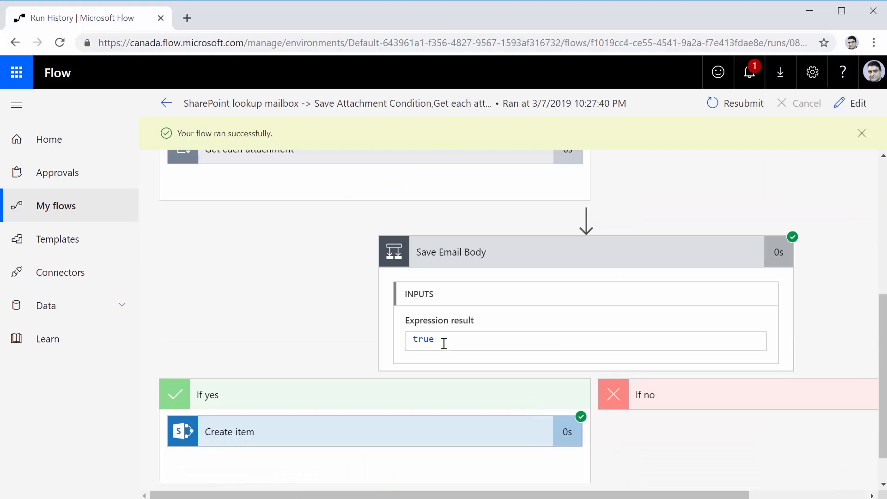
click(293, 442)
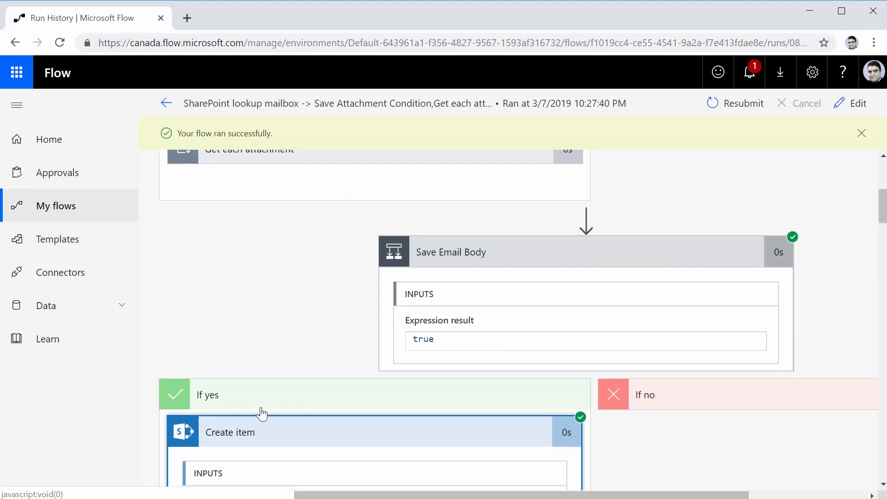
scroll(264, 410, down, 4)
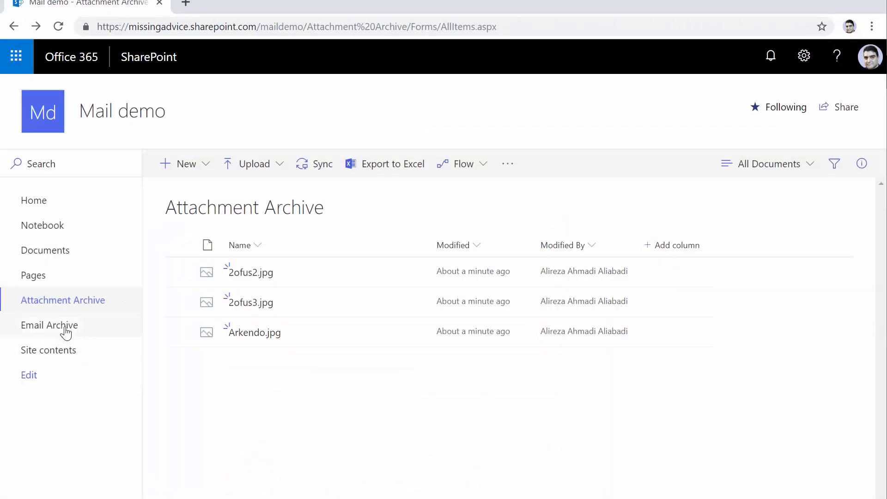
- Switch to the SharePoint Mail demo site and open the archived test message in the Email Archive list
click(65, 329)
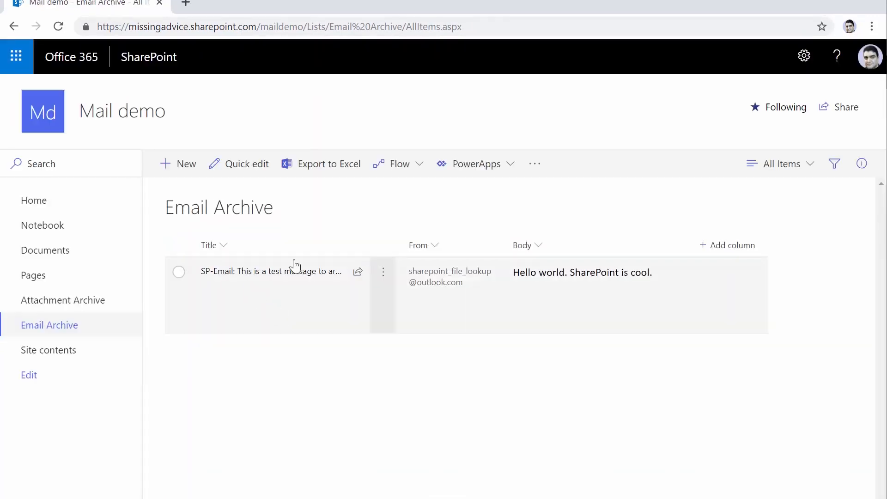
click(299, 273)
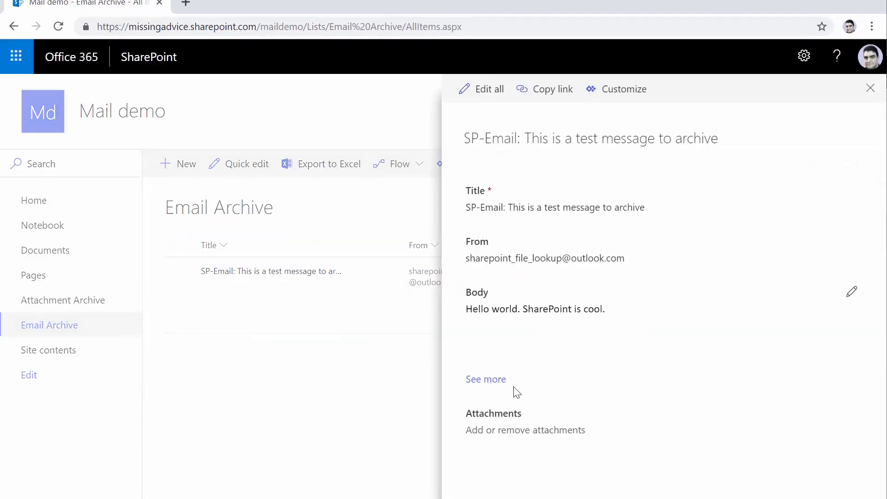